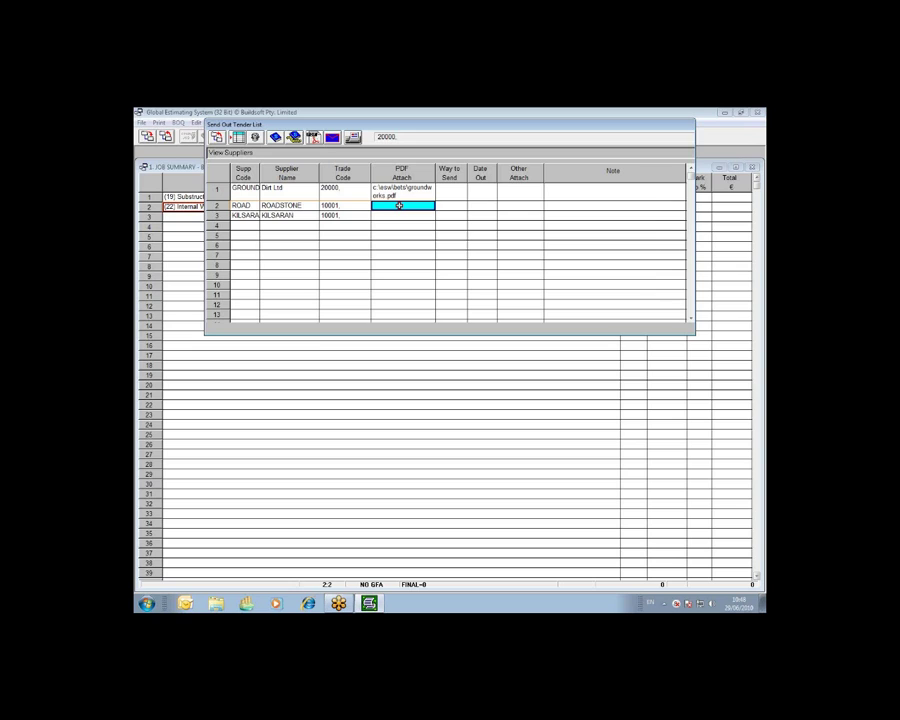
# Create ROADSTONE's tender PDF from row 2 and print it to the PDF995 printer
pyautogui.doubleClick(400, 205)
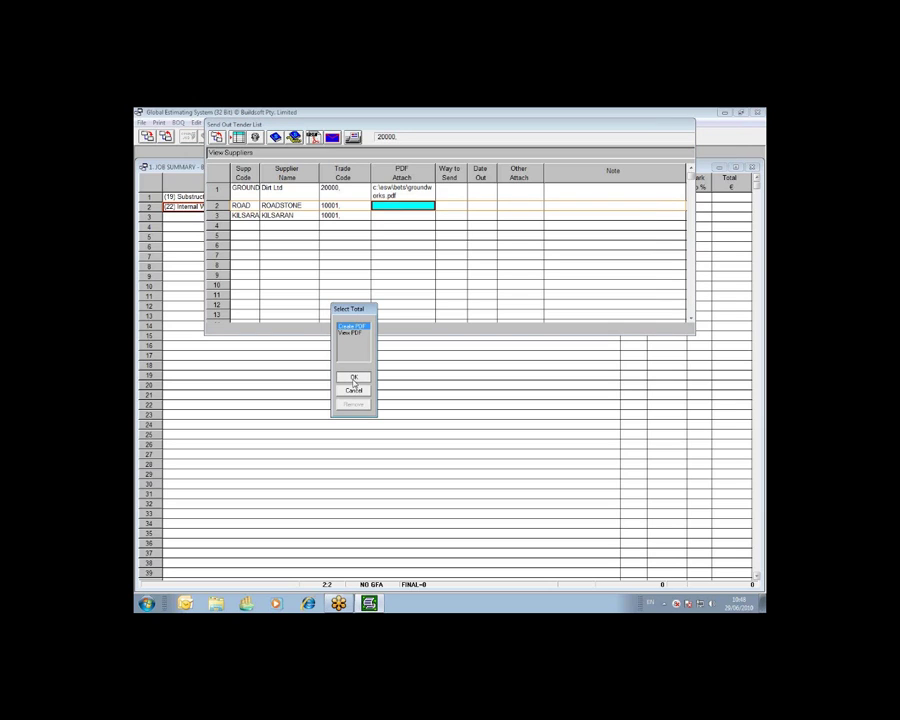
pyautogui.click(353, 379)
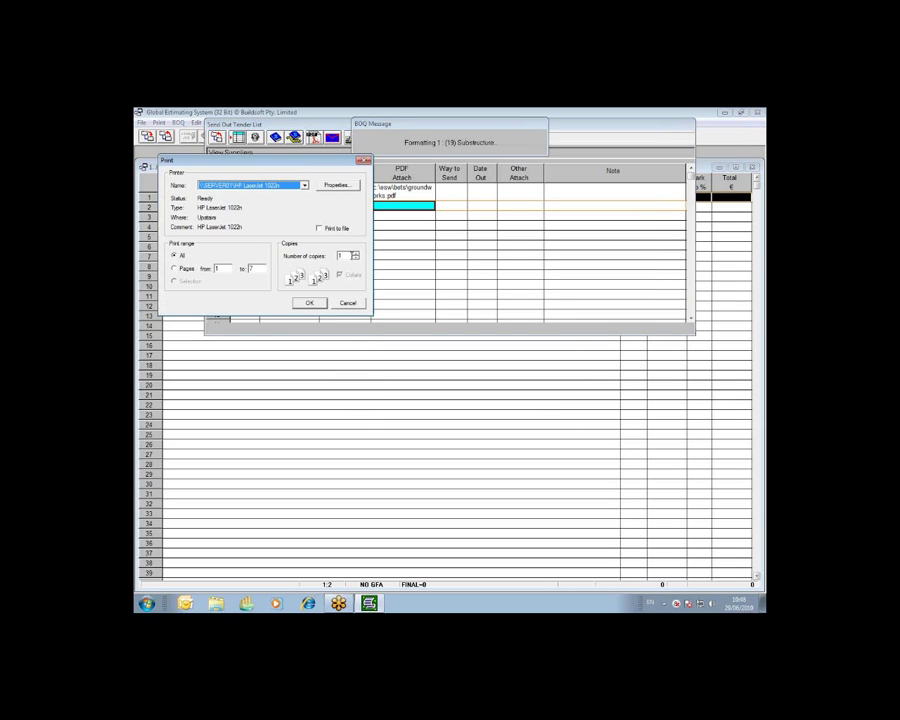
pyautogui.click(304, 186)
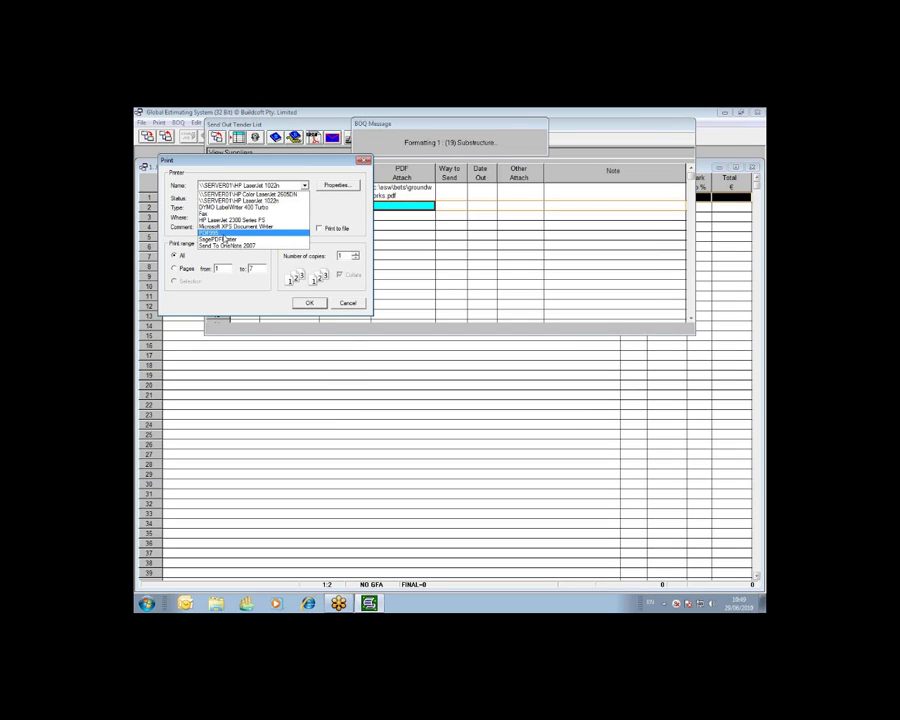
pyautogui.click(212, 233)
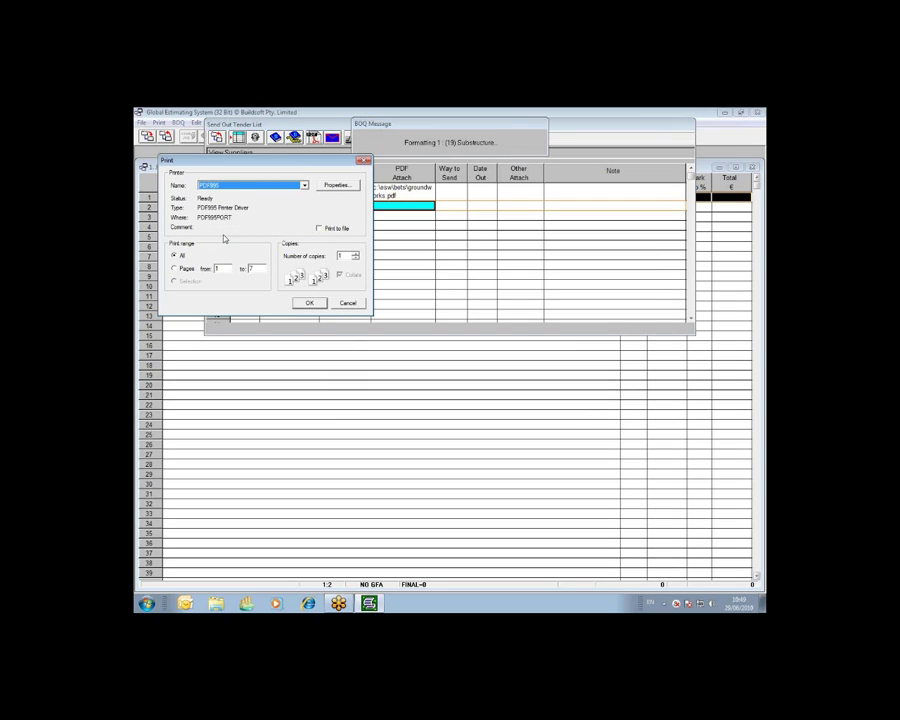
pyautogui.click(309, 305)
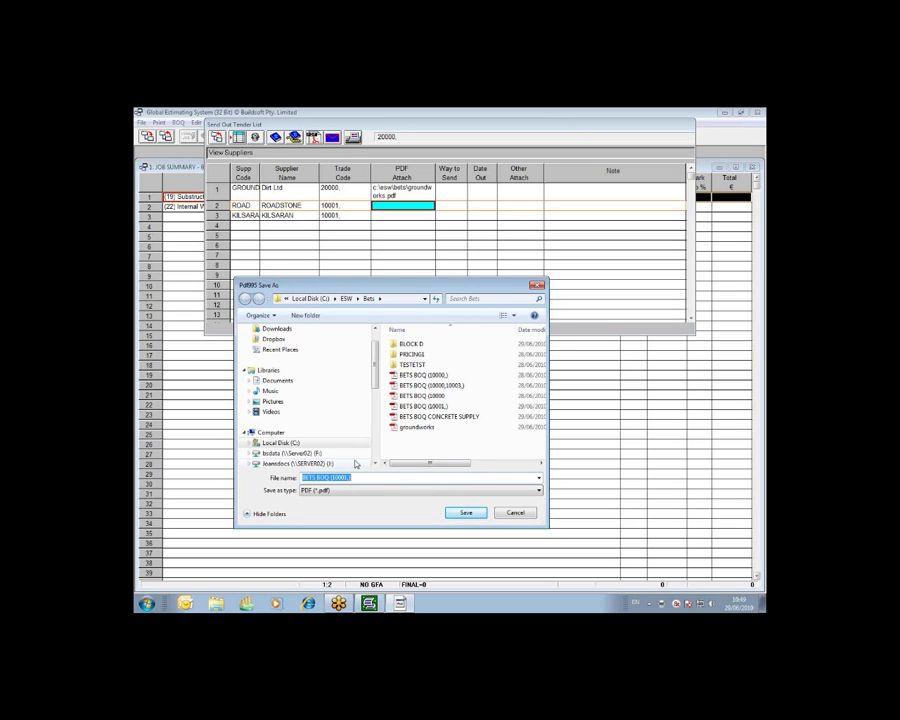
# Save the tender PDF as concrete supply, then dismiss the PDF995 sponsor page and advert
pyautogui.write('concrete supply')
pyautogui.click(464, 513)
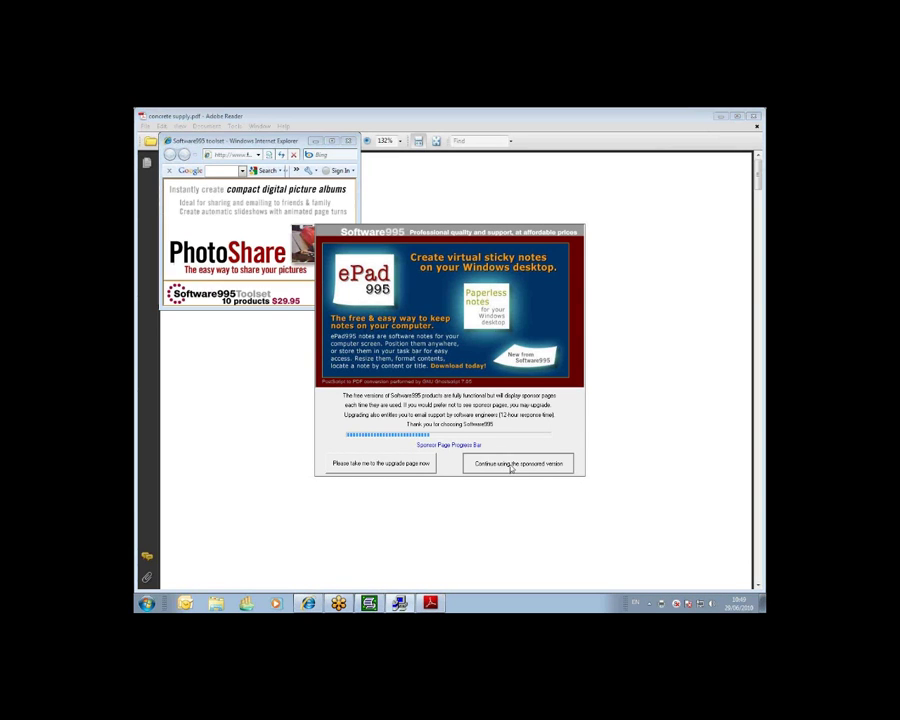
pyautogui.click(512, 464)
pyautogui.click(348, 141)
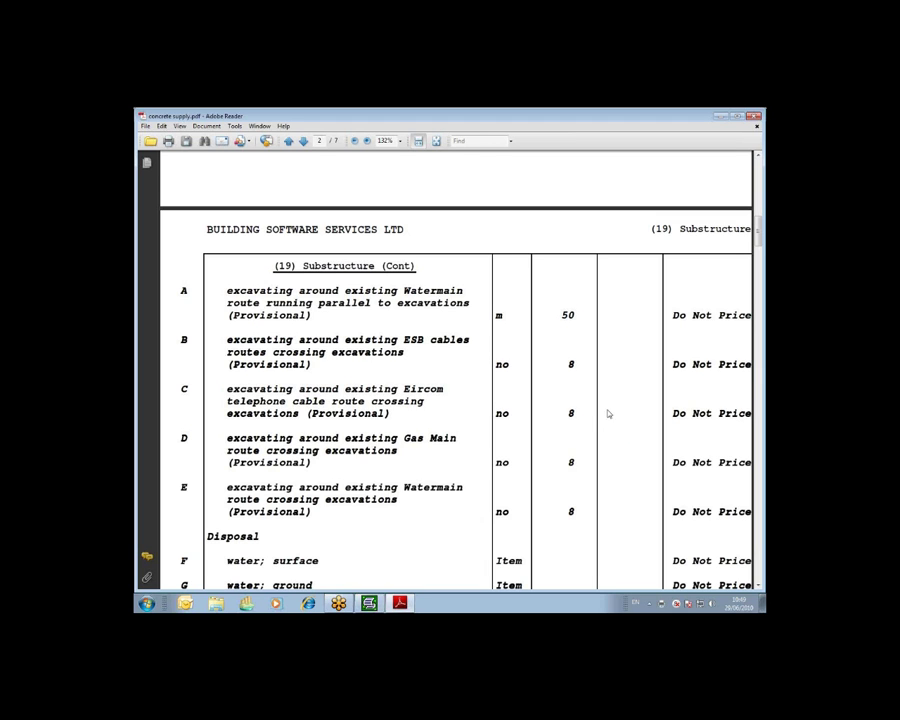
# Scroll through pages 2 and 3 to the reinforced concrete, joint and 535 m2 powerfloating items
pyautogui.scroll(-1, 440, 427)
pyautogui.scroll(-5, 440, 427)
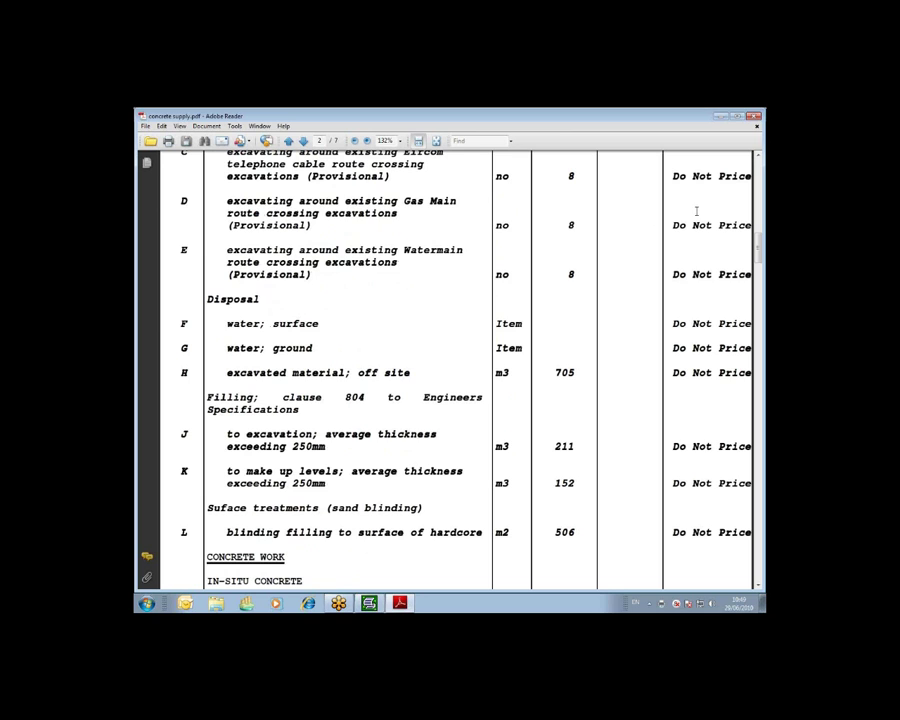
pyautogui.scroll(-1, 705, 516)
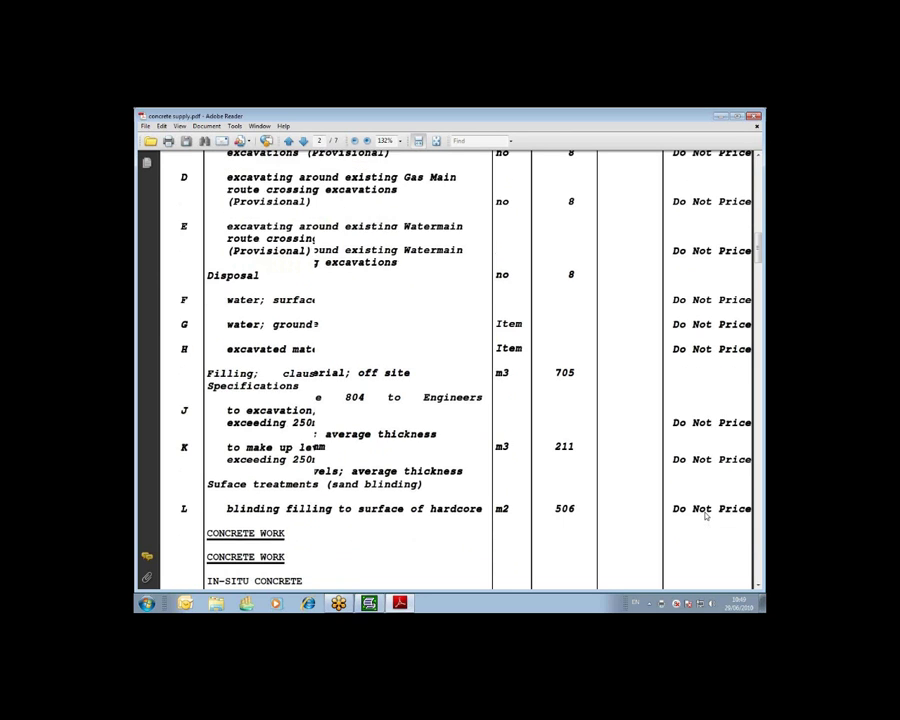
pyautogui.scroll(-3, 705, 516)
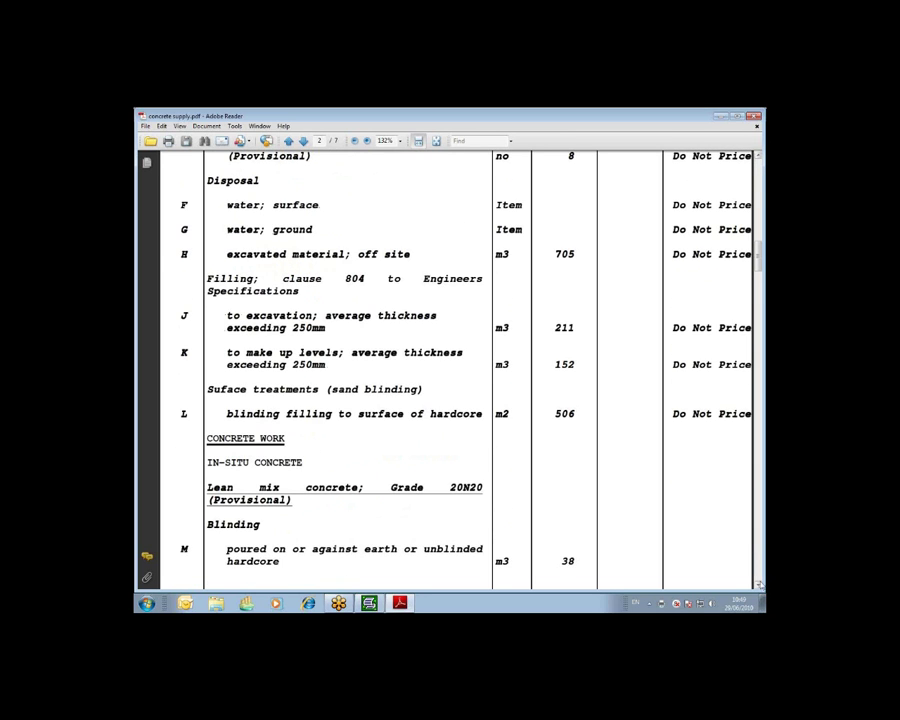
pyautogui.scroll(-1, 330, 445)
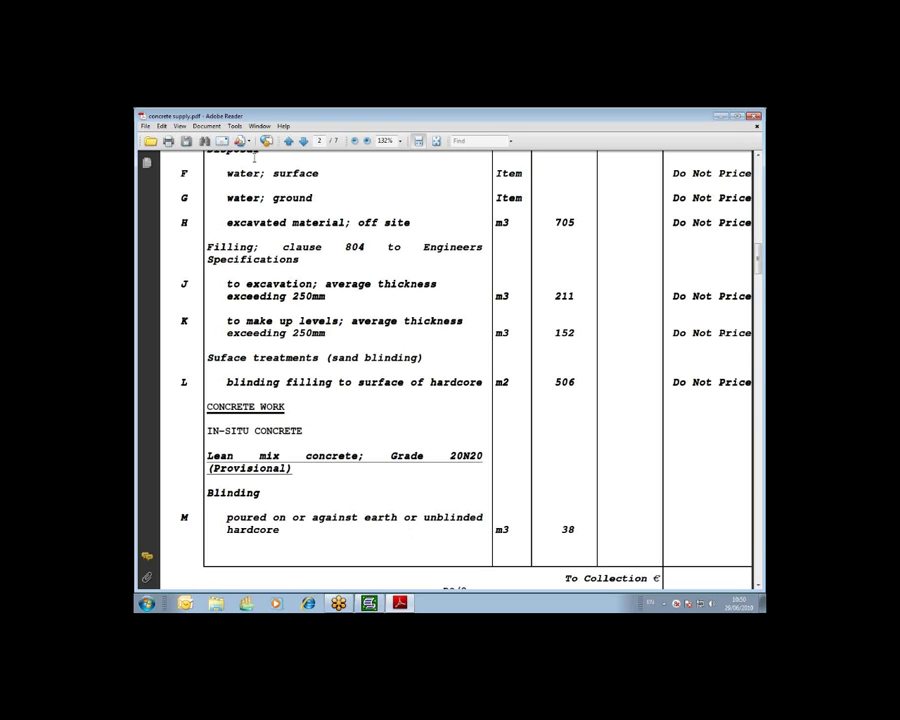
pyautogui.scroll(-1, 640, 390)
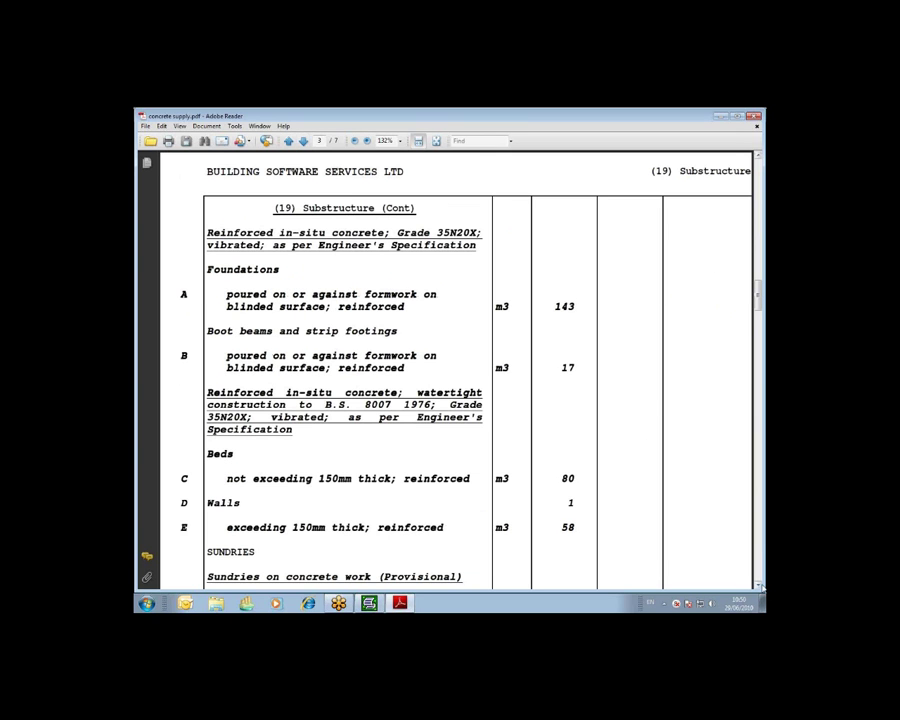
pyautogui.scroll(-4, 455, 370)
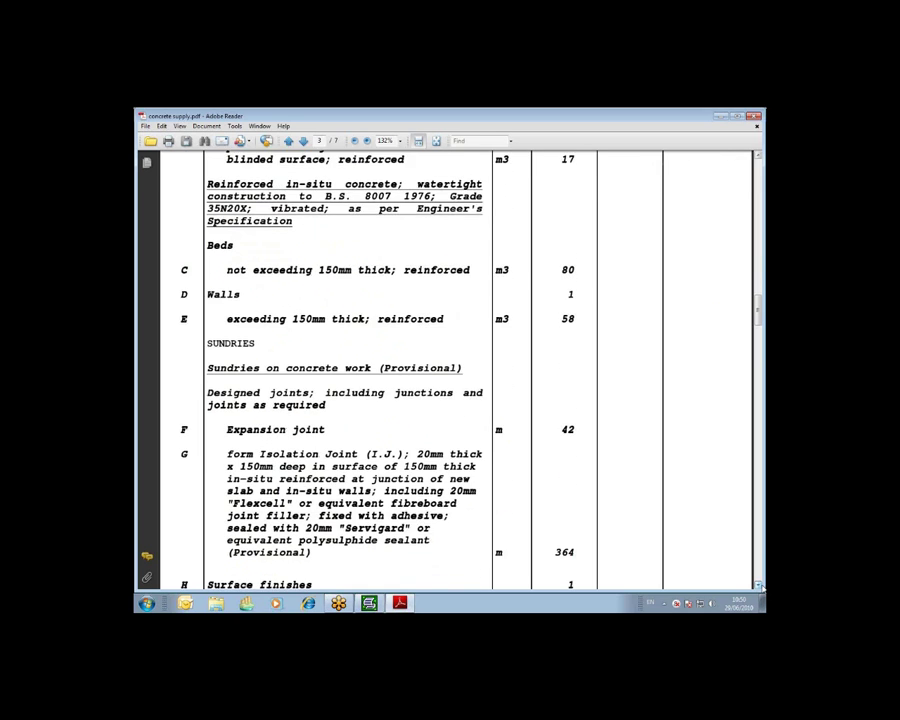
pyautogui.scroll(-2, 367, 213)
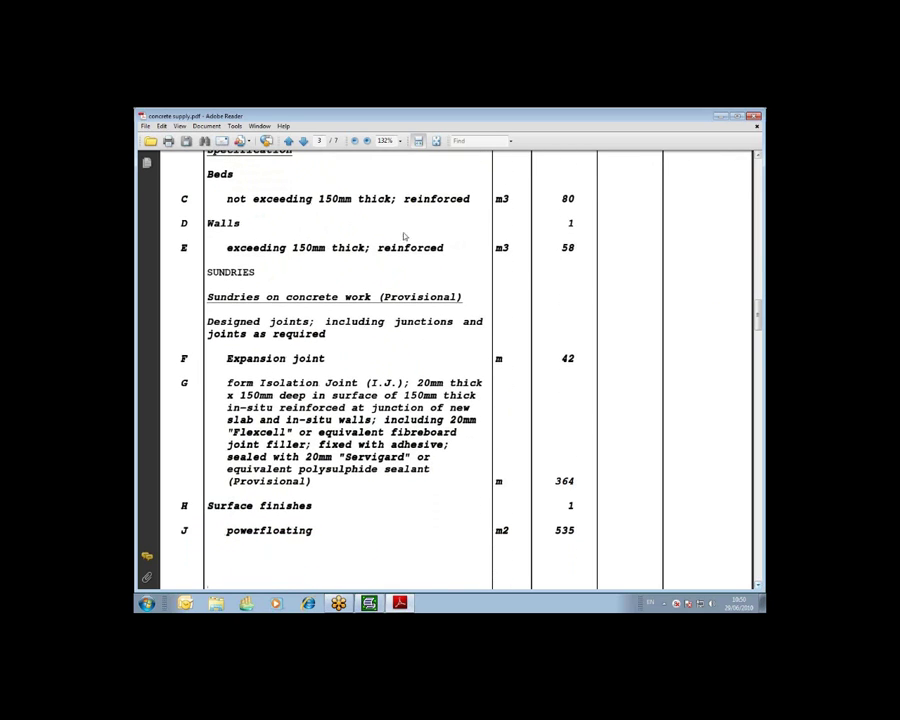
# Go to page 7's Trade Codes summary and highlight the CONCRETE SUPPLY items to price
pyautogui.click(314, 141)
pyautogui.write('7')
pyautogui.press('Return')
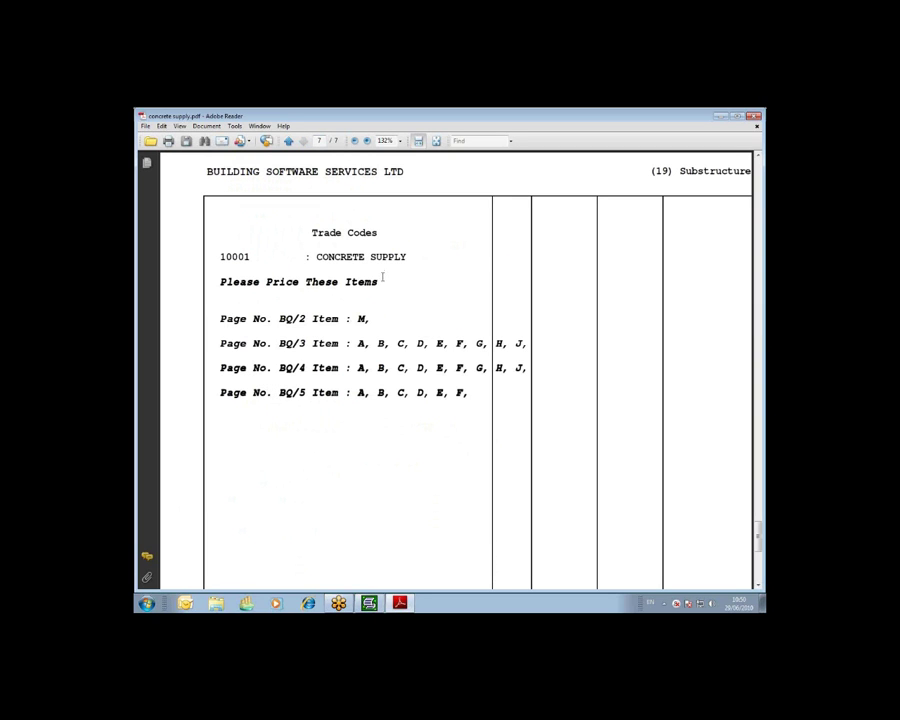
pyautogui.moveTo(408, 257); pyautogui.dragTo(219, 256)
pyautogui.click(277, 284)
pyautogui.moveTo(221, 282); pyautogui.dragTo(376, 283)
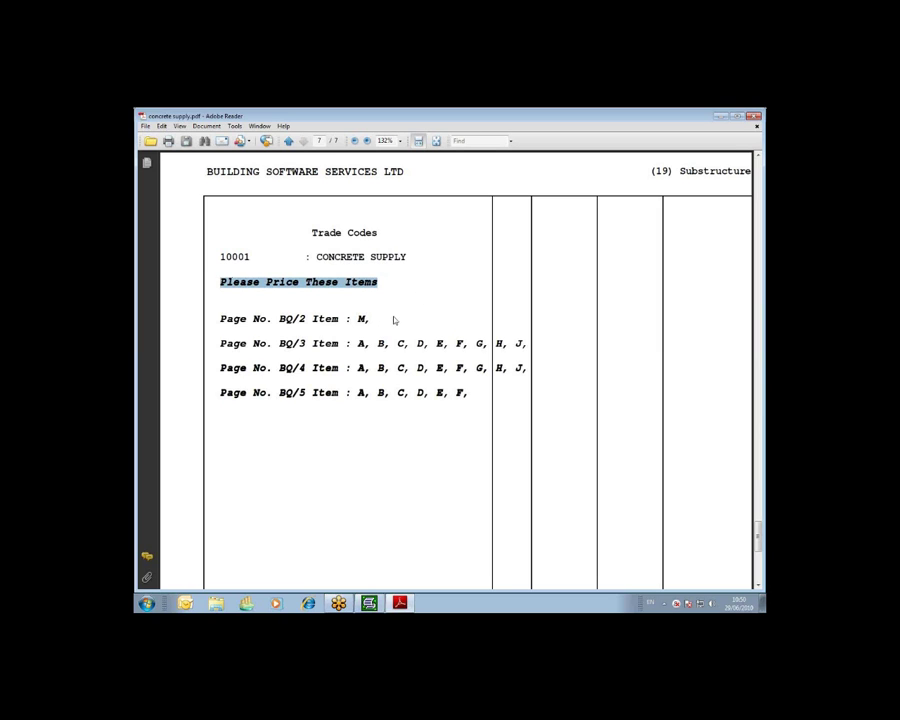
pyautogui.click(290, 319)
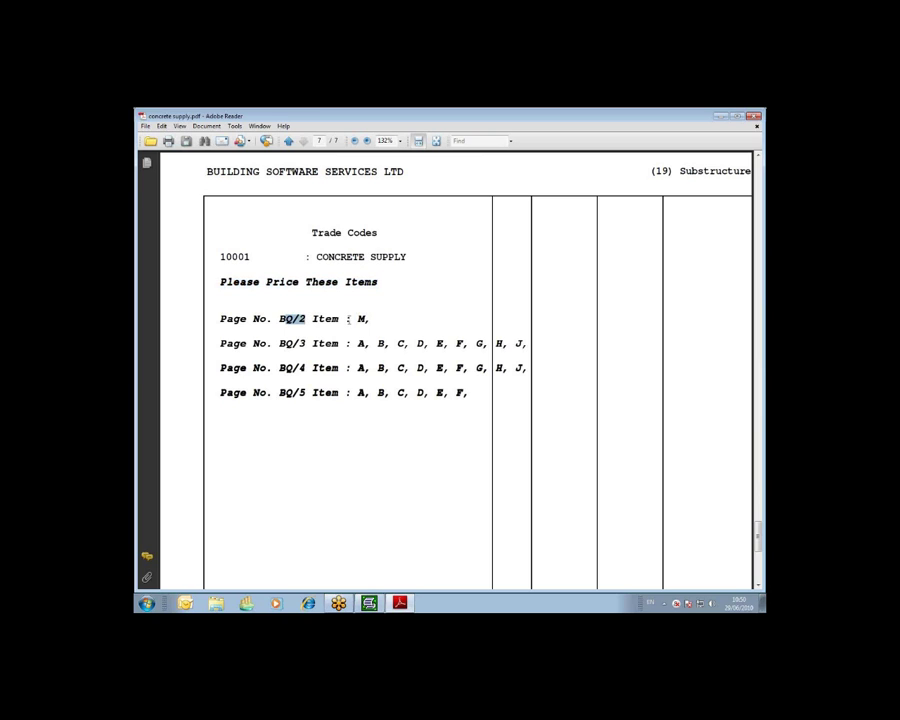
pyautogui.moveTo(357, 319); pyautogui.dragTo(377, 320)
pyautogui.click(300, 343)
pyautogui.click(312, 368)
# Compare those items on page 2 of the bill, then close Adobe Reader
pyautogui.click(318, 141)
pyautogui.write('2')
pyautogui.press('Return')
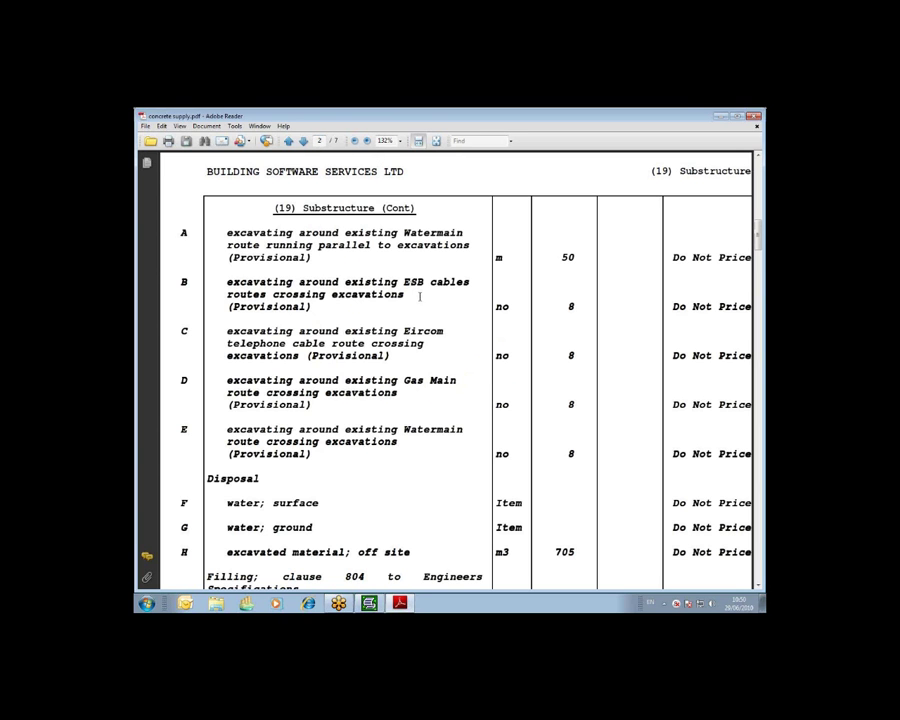
pyautogui.scroll(-1, 420, 296)
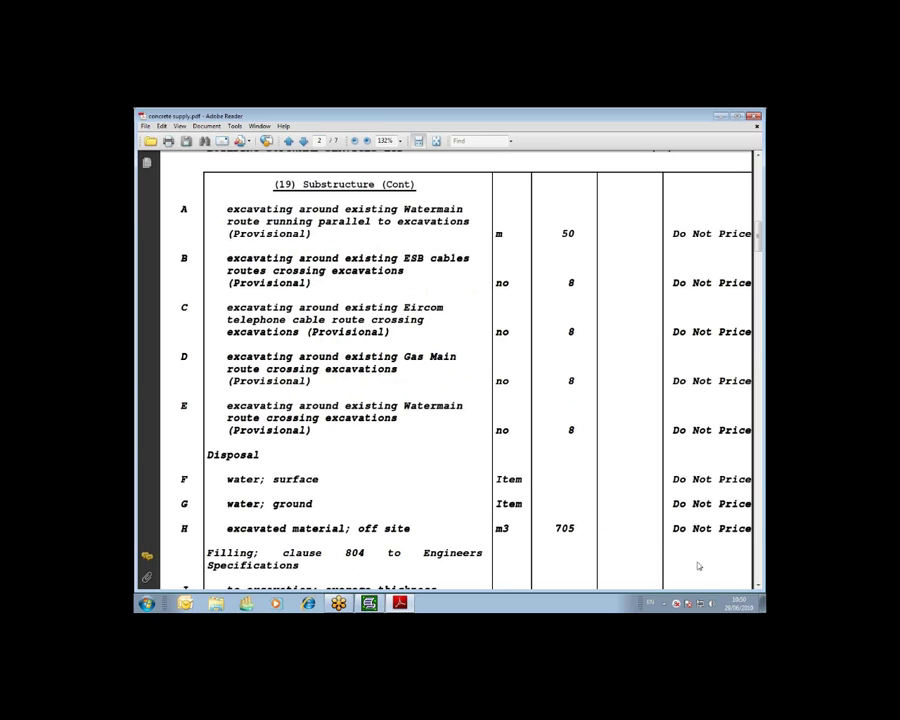
pyautogui.click(759, 589)
pyautogui.click(759, 589)
pyautogui.click(759, 589)
pyautogui.scroll(-3, 651, 456)
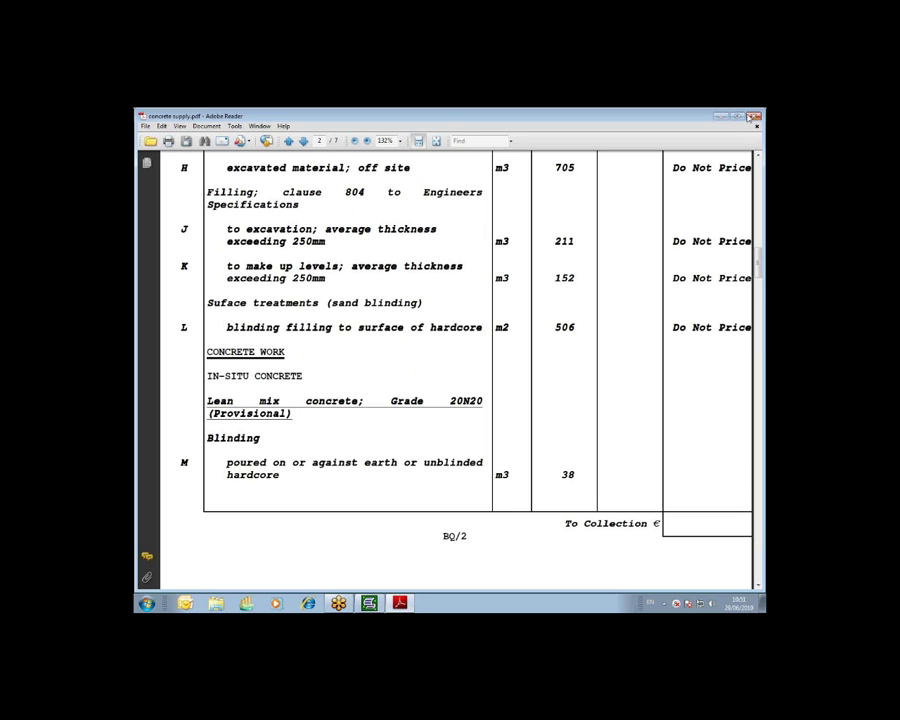
pyautogui.click(753, 117)
pyautogui.click(412, 191)
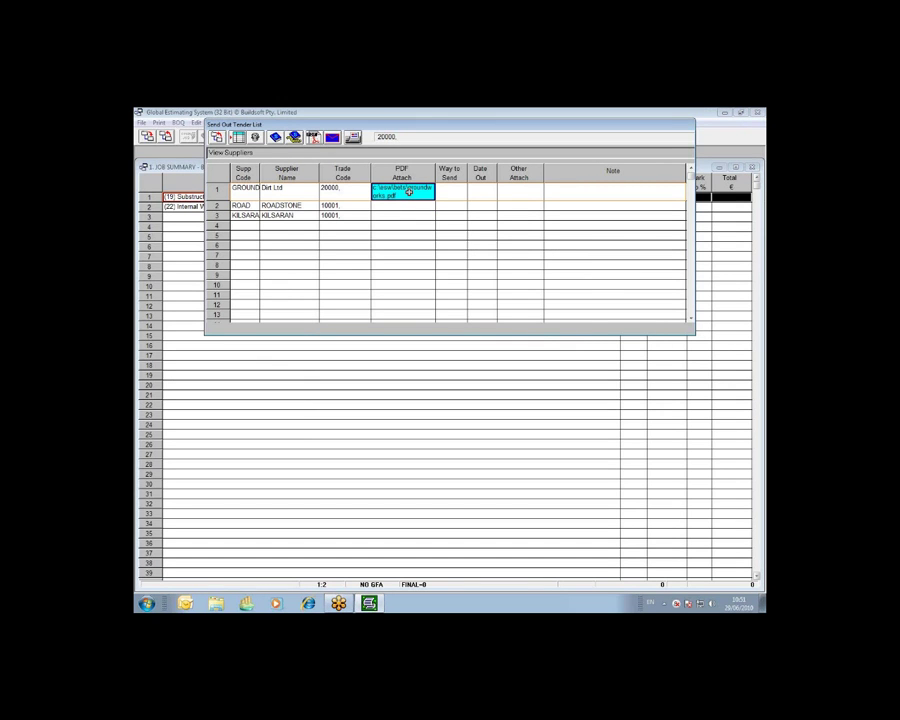
pyautogui.doubleClick(409, 191)
pyautogui.click(355, 332)
pyautogui.click(355, 379)
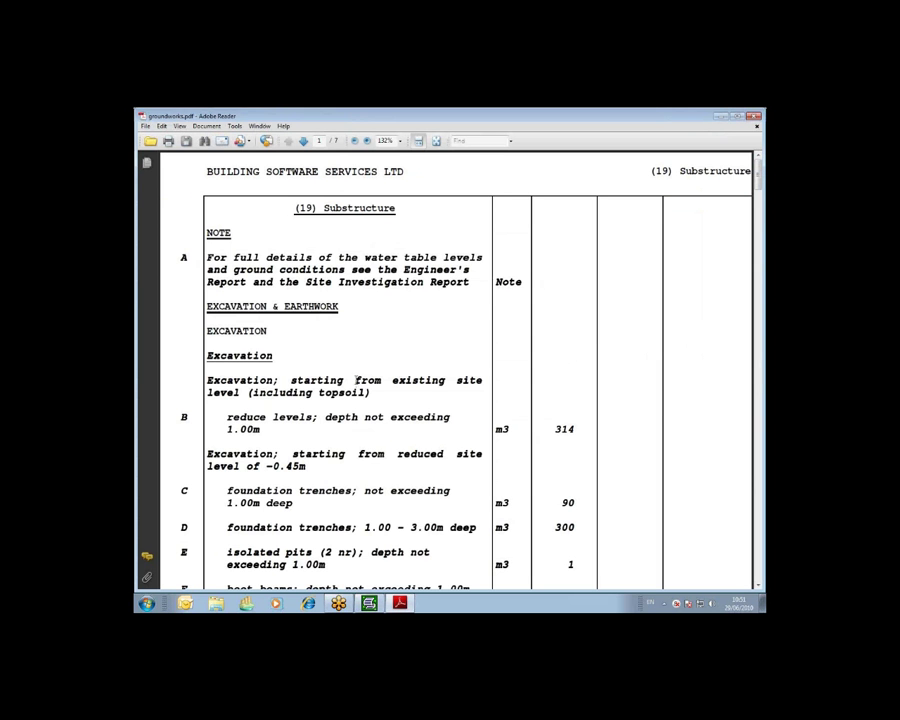
pyautogui.click(753, 118)
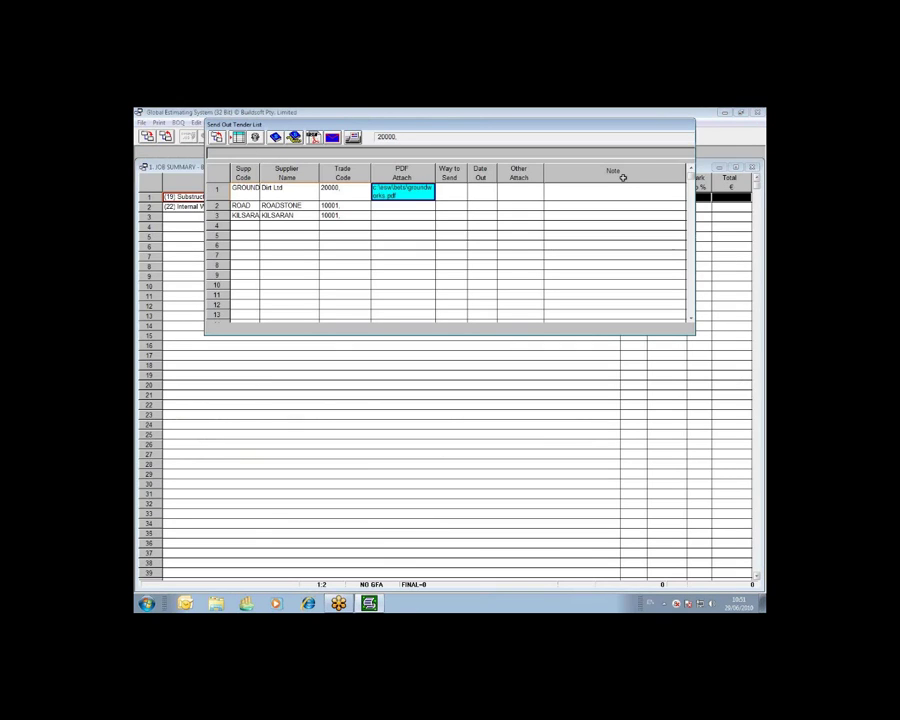
# Set Dirt Ltd's tender to Courier delivery with a Date Out of 29/06/10
pyautogui.doubleClick(453, 193)
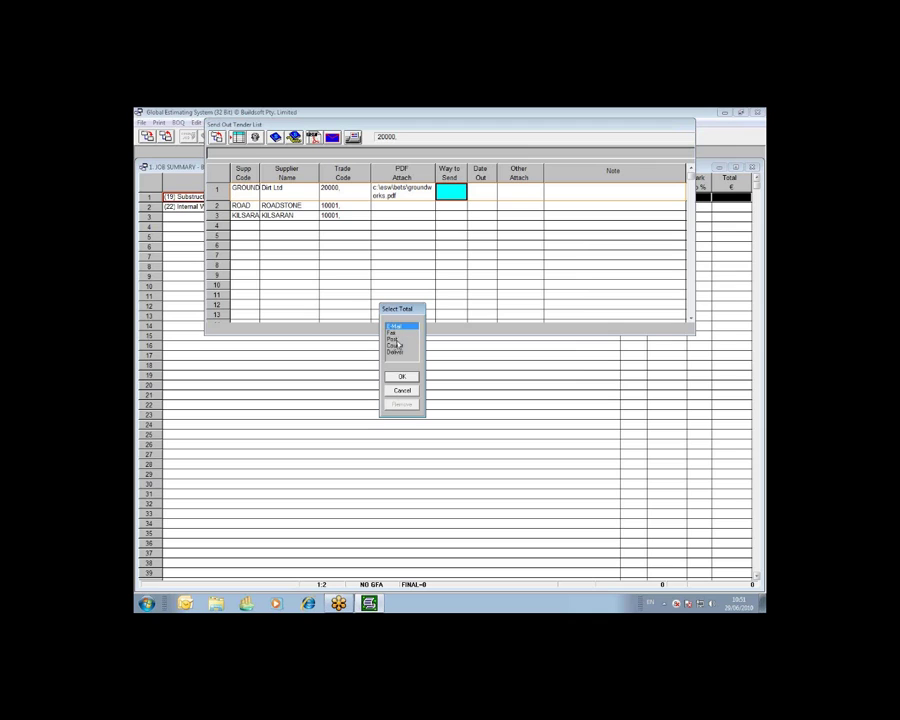
pyautogui.click(395, 346)
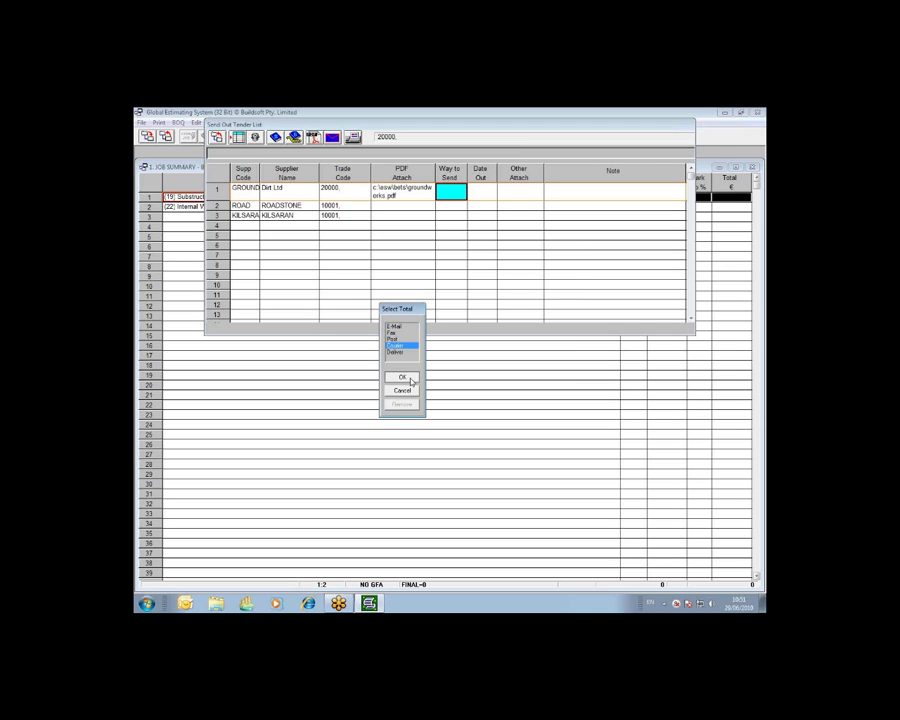
pyautogui.click(402, 376)
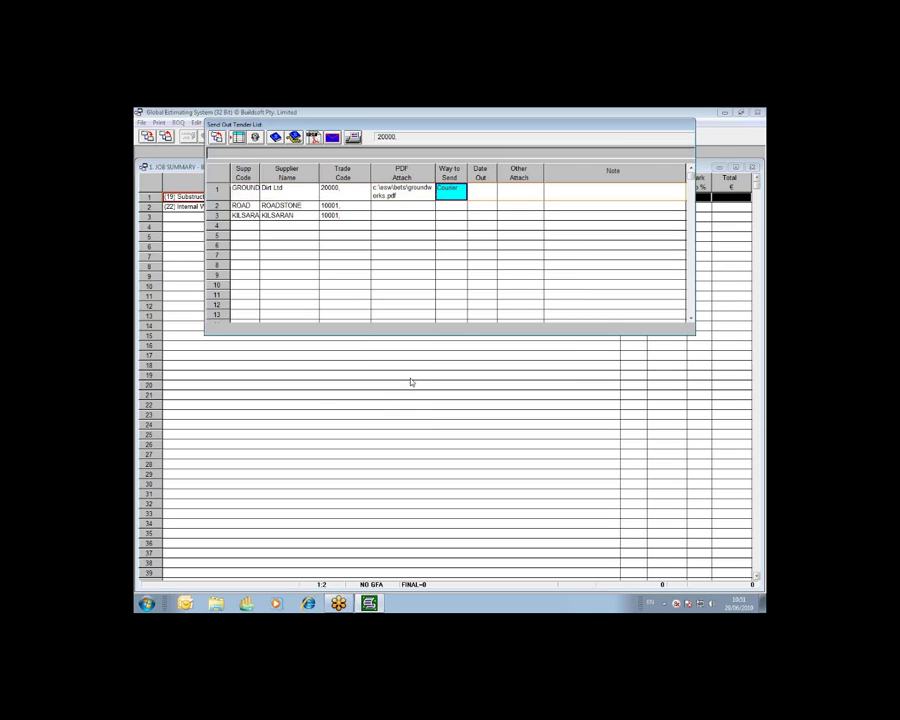
pyautogui.click(481, 191)
pyautogui.click(314, 295)
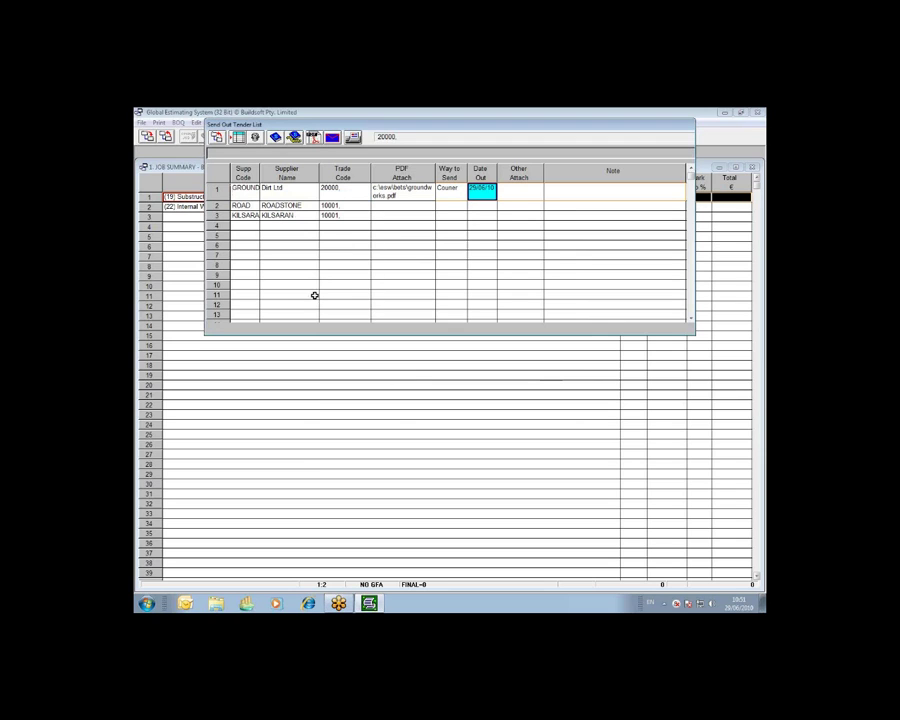
pyautogui.click(514, 195)
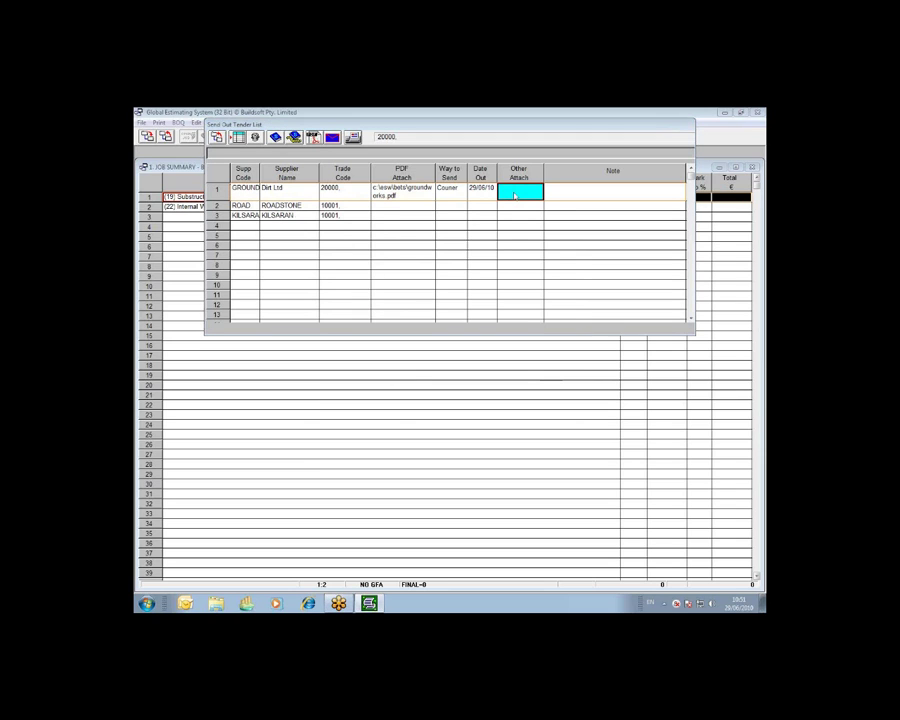
# Add a note to Dirt Ltd's row naming the contact person
pyautogui.click(565, 193)
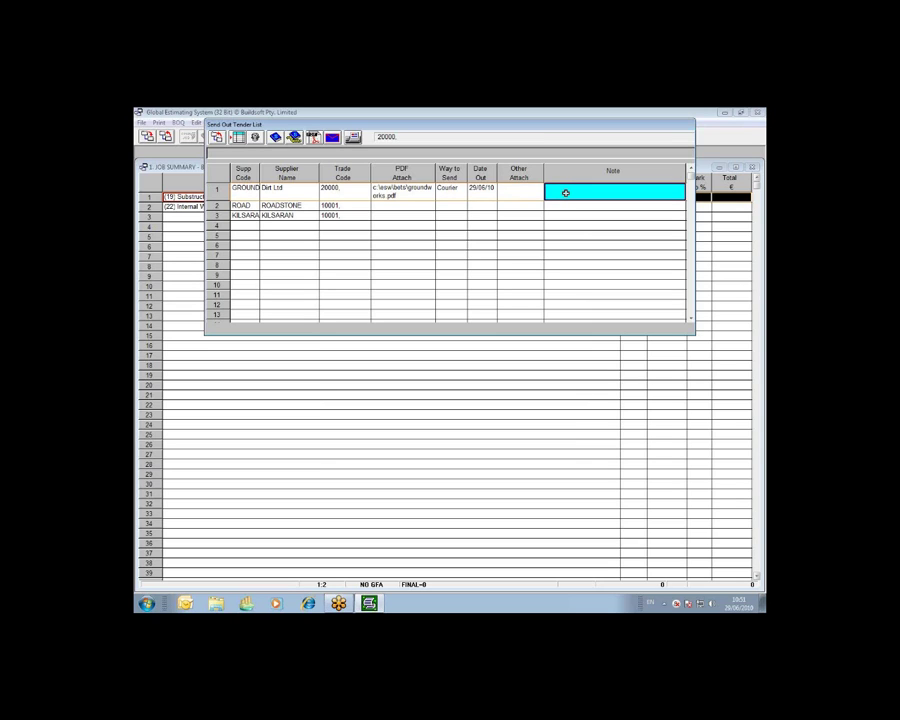
pyautogui.doubleClick(565, 193)
pyautogui.write('Contact John')
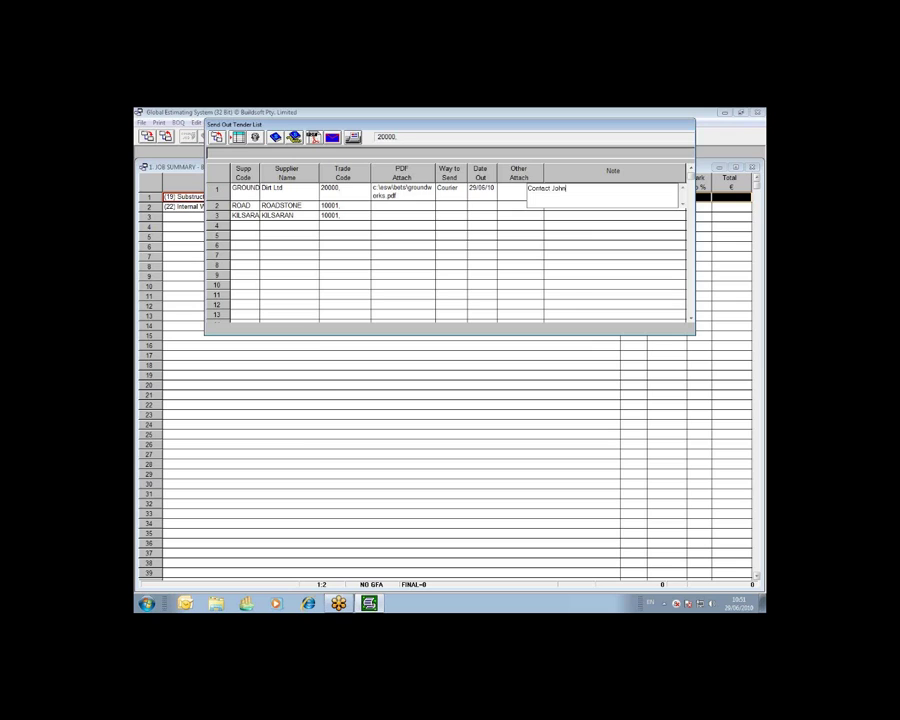
pyautogui.write(' Doe')
pyautogui.press('Return')
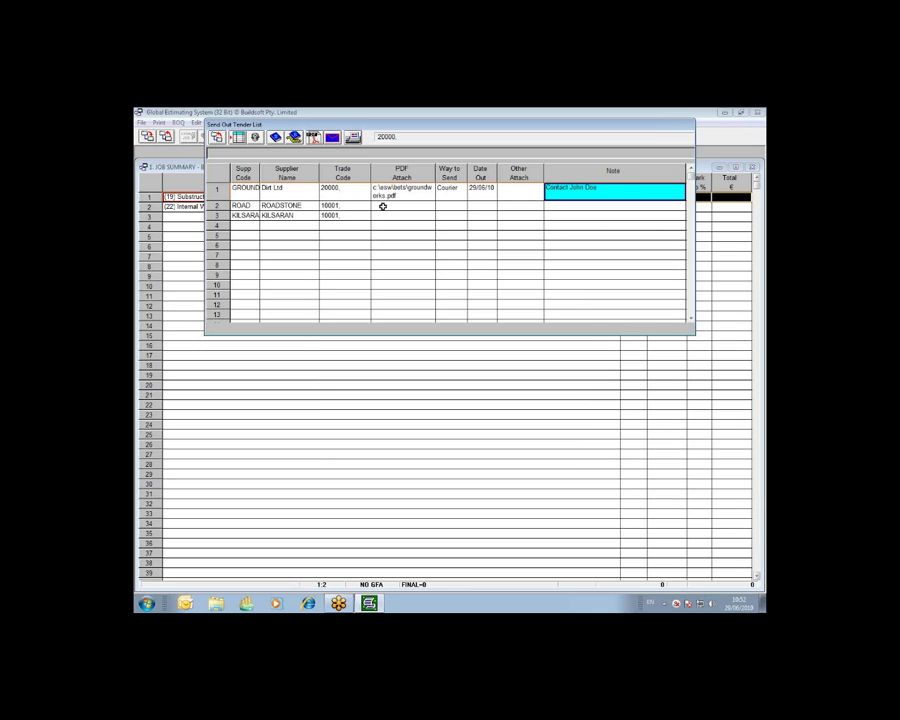
# Step along the ROADSTONE row's send-out details
pyautogui.click(438, 206)
pyautogui.click(482, 206)
pyautogui.click(587, 205)
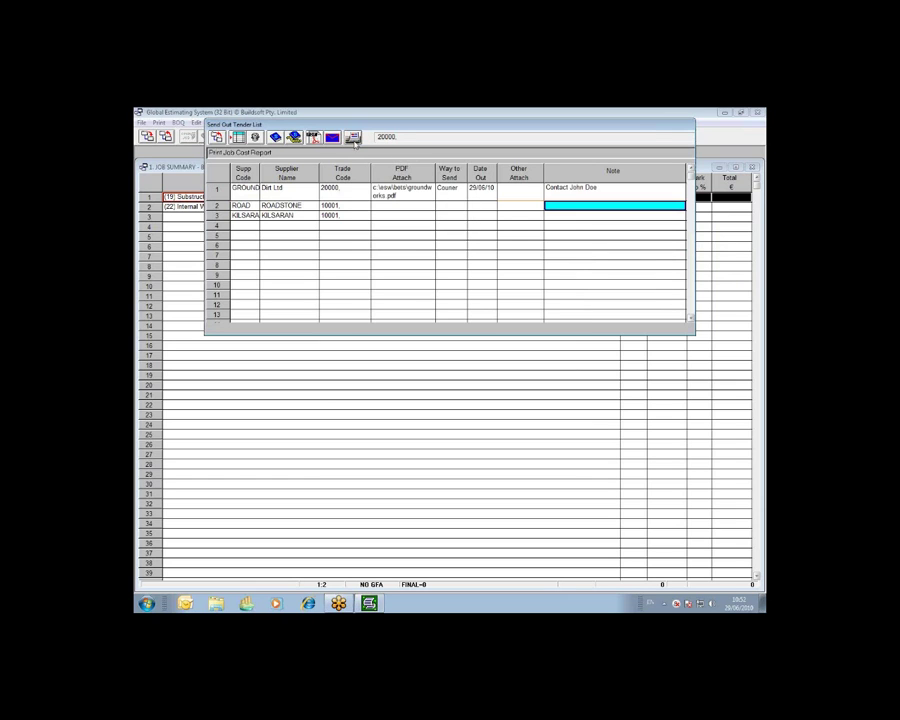
pyautogui.click(353, 137)
pyautogui.click(247, 171)
pyautogui.click(262, 241)
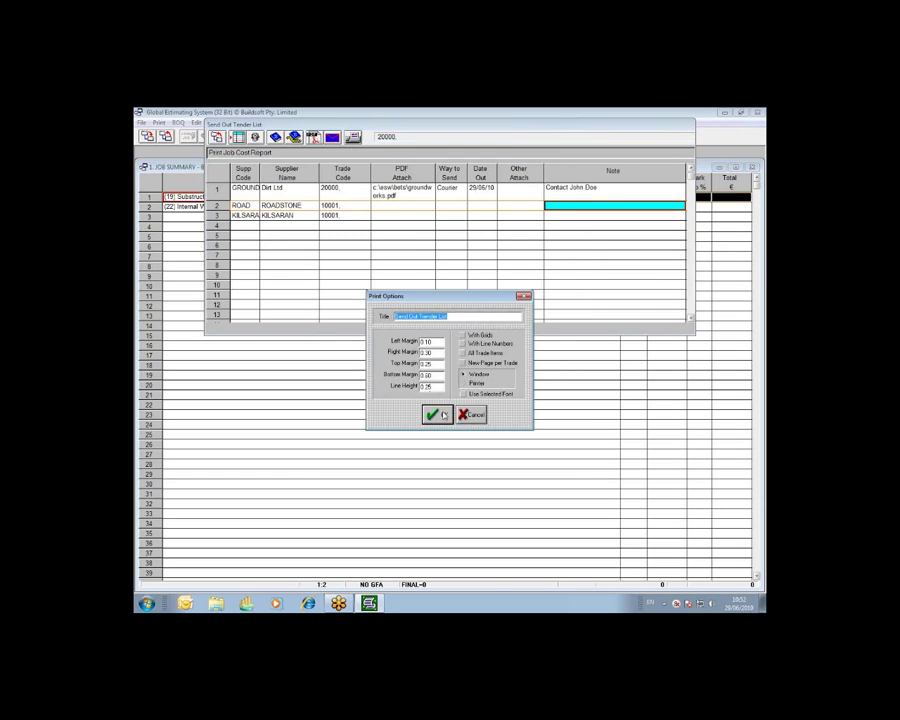
pyautogui.click(440, 415)
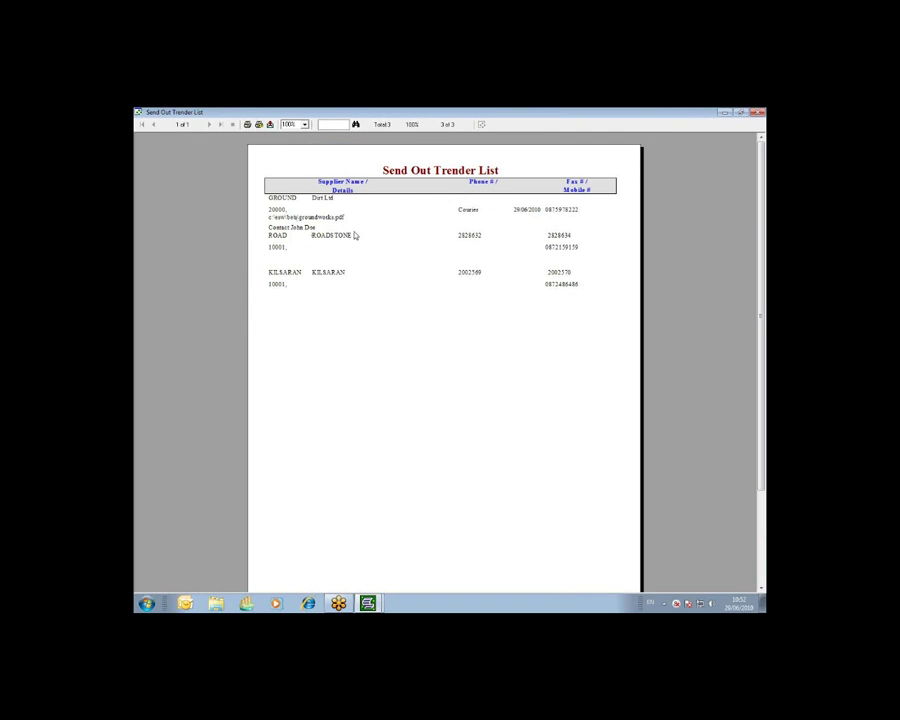
pyautogui.click(757, 112)
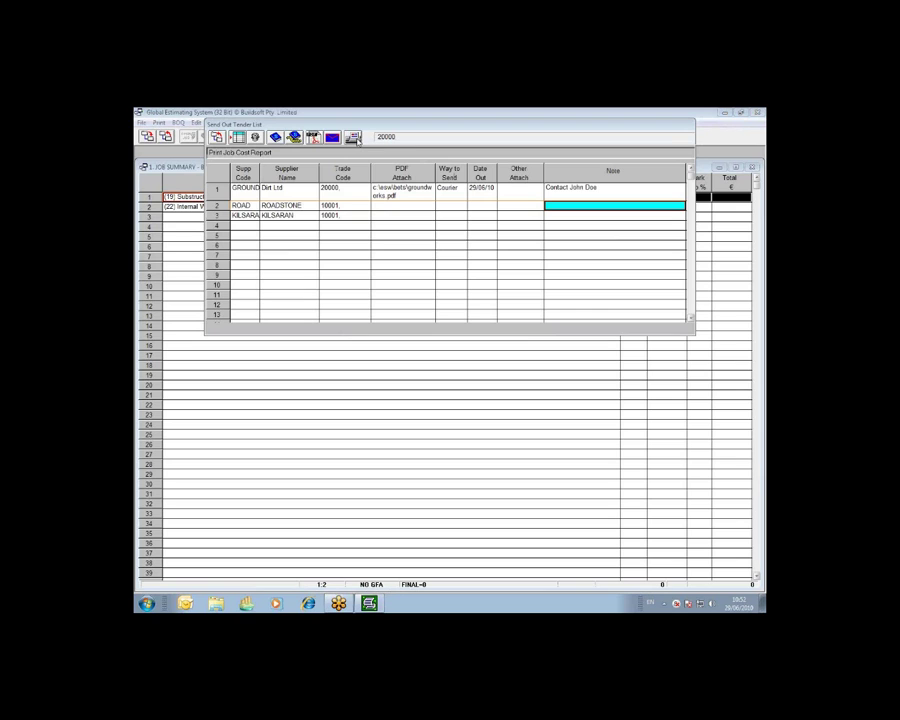
pyautogui.click(352, 137)
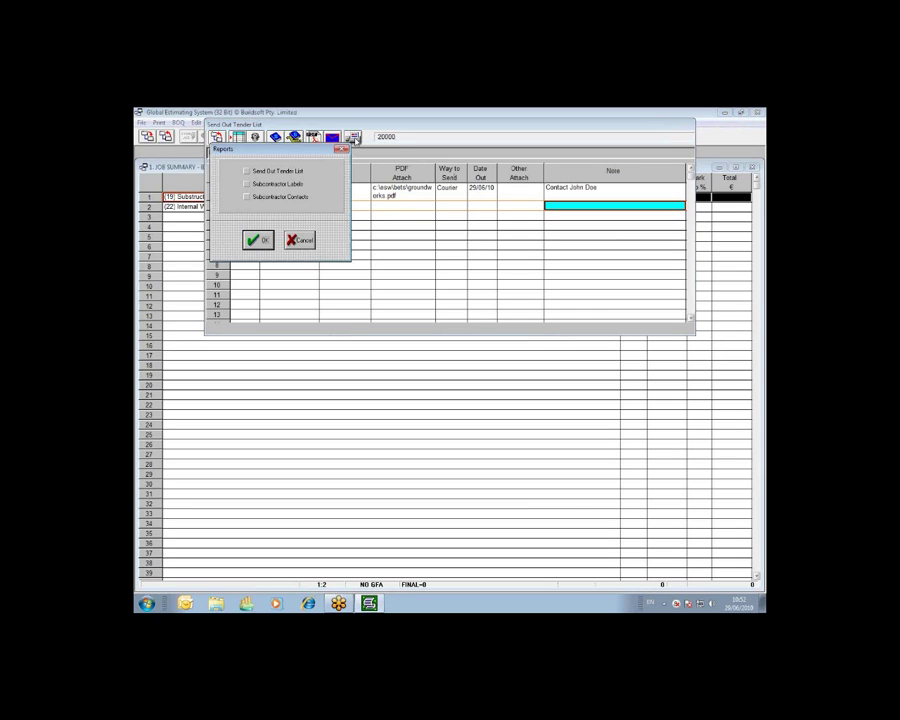
pyautogui.click(247, 185)
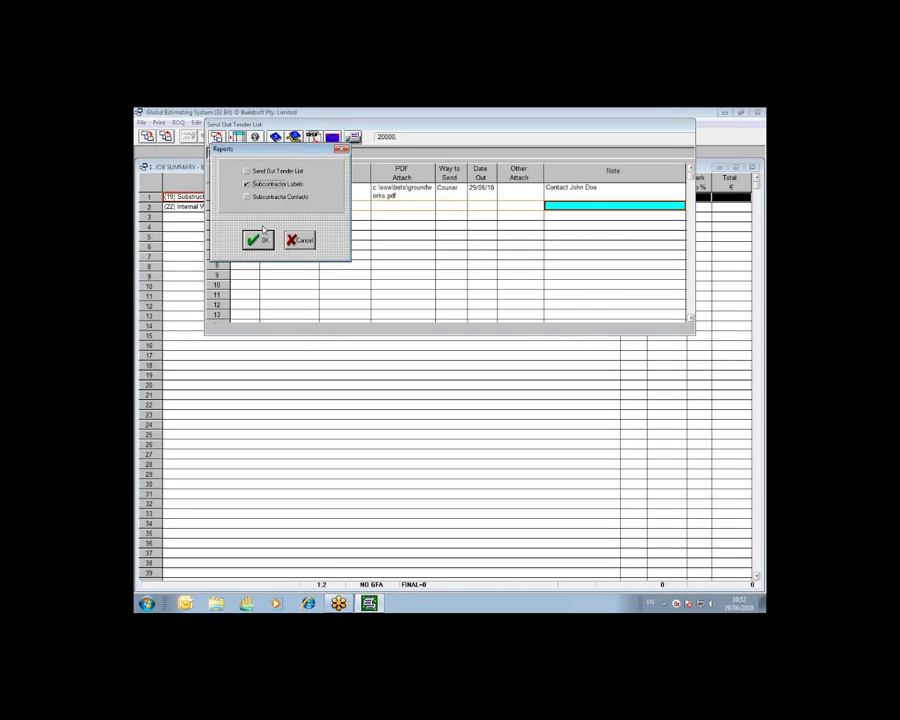
pyautogui.click(265, 241)
pyautogui.click(474, 393)
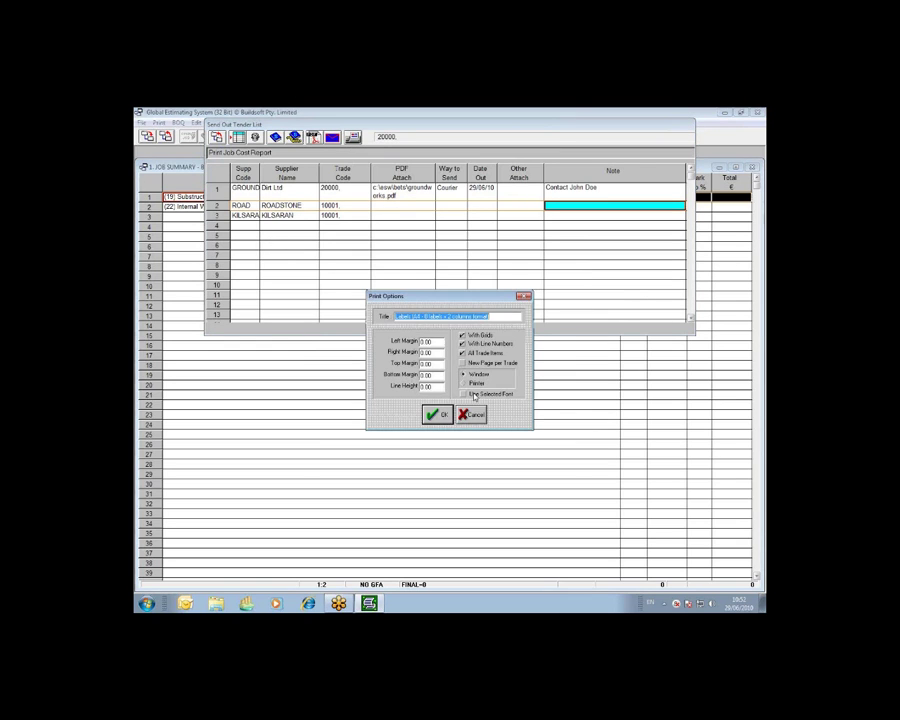
pyautogui.click(441, 420)
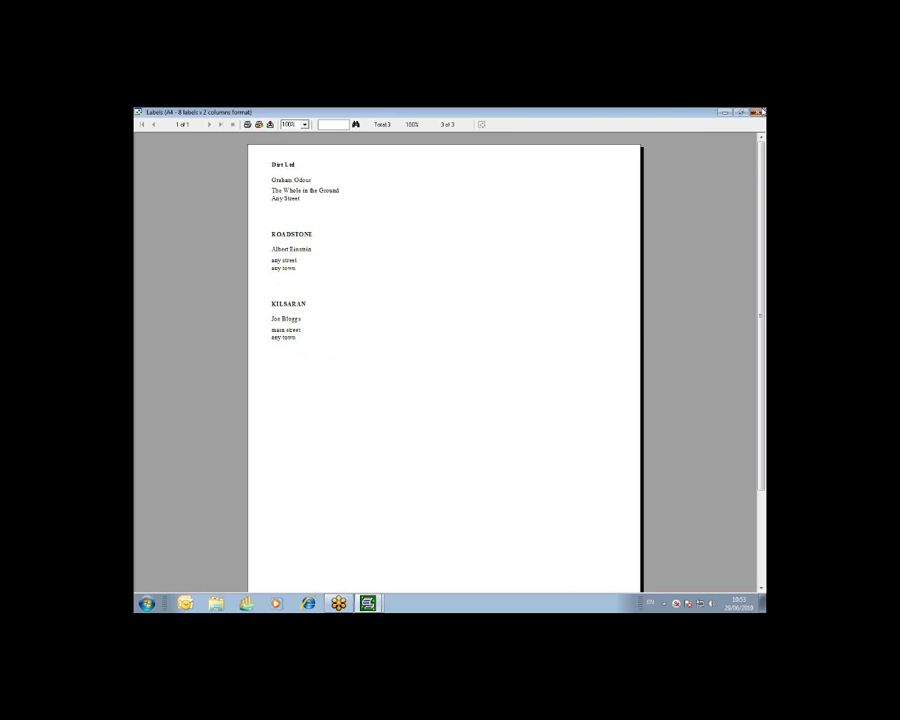
pyautogui.click(758, 112)
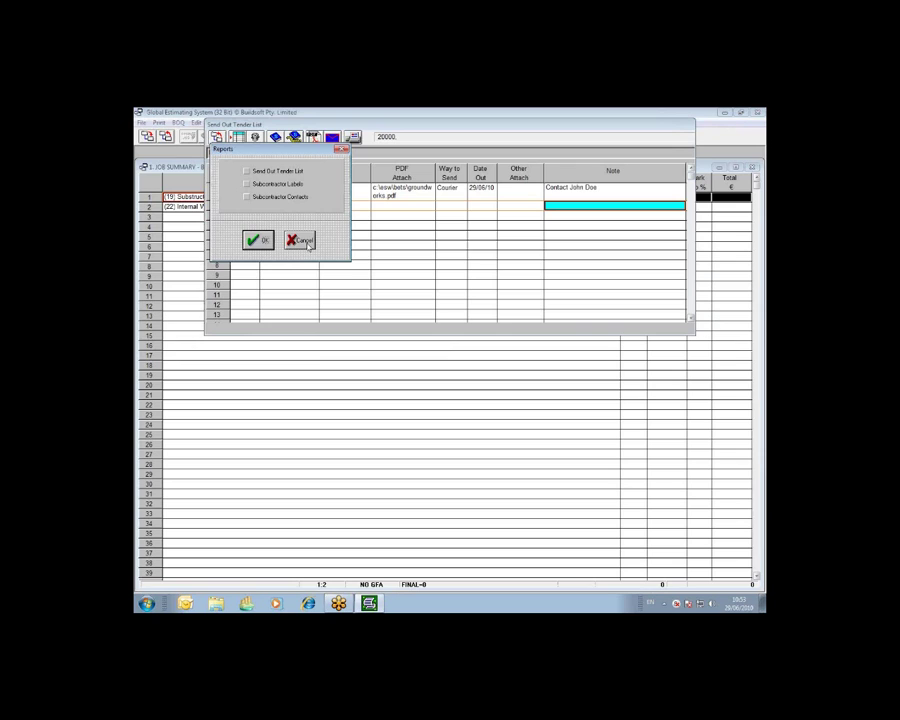
pyautogui.click(307, 242)
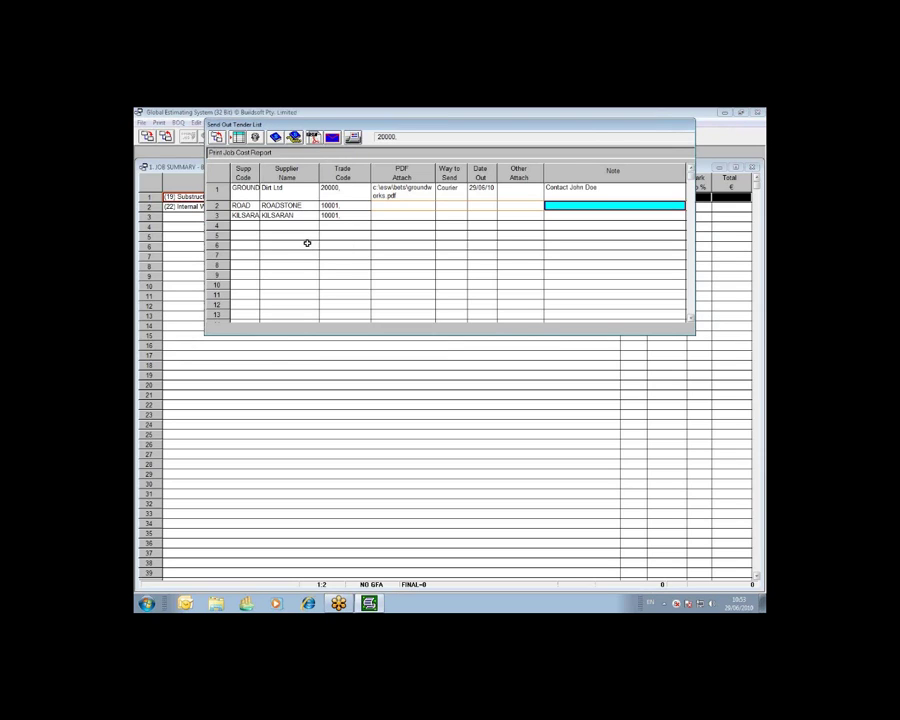
pyautogui.click(450, 190)
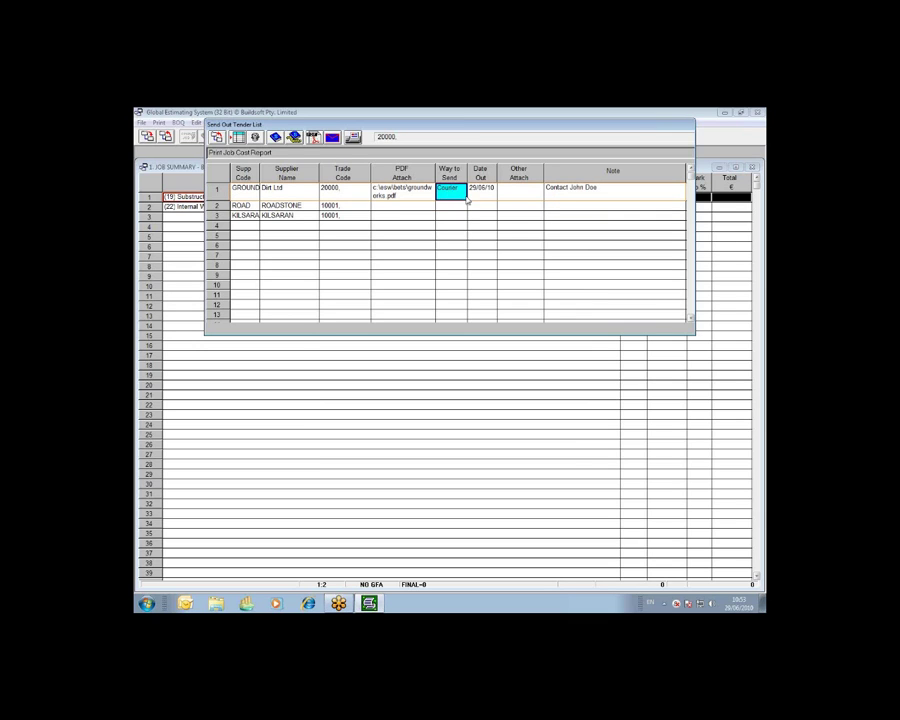
pyautogui.click(478, 192)
# Close the tender list and review the GROUNDWORKS and STEEL PARTITIONS entries in the R2 code file
pyautogui.press('Tab')
pyautogui.press('Tab')
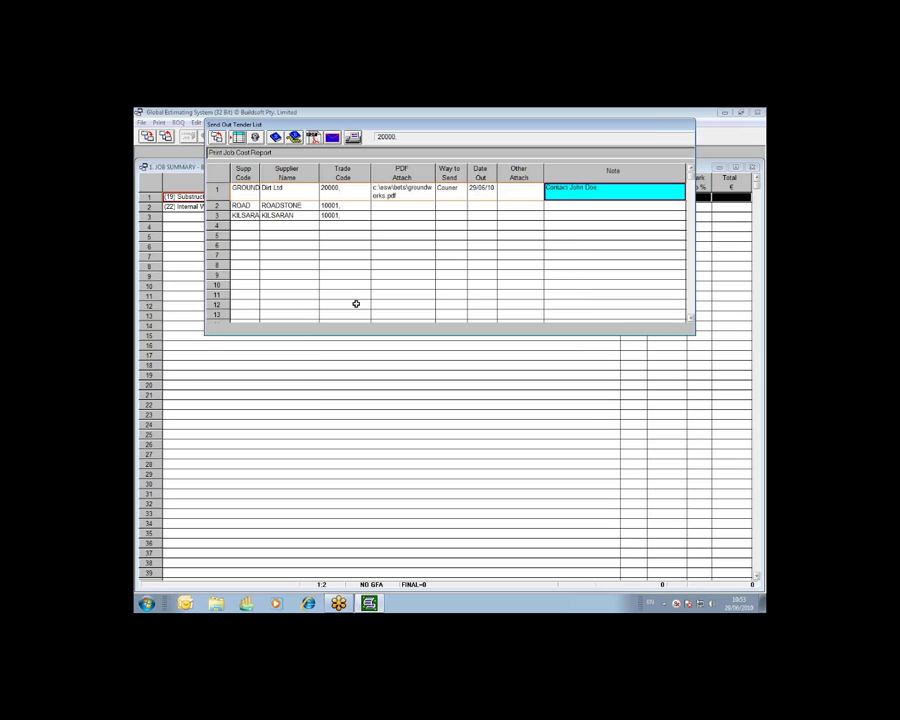
pyautogui.click(217, 136)
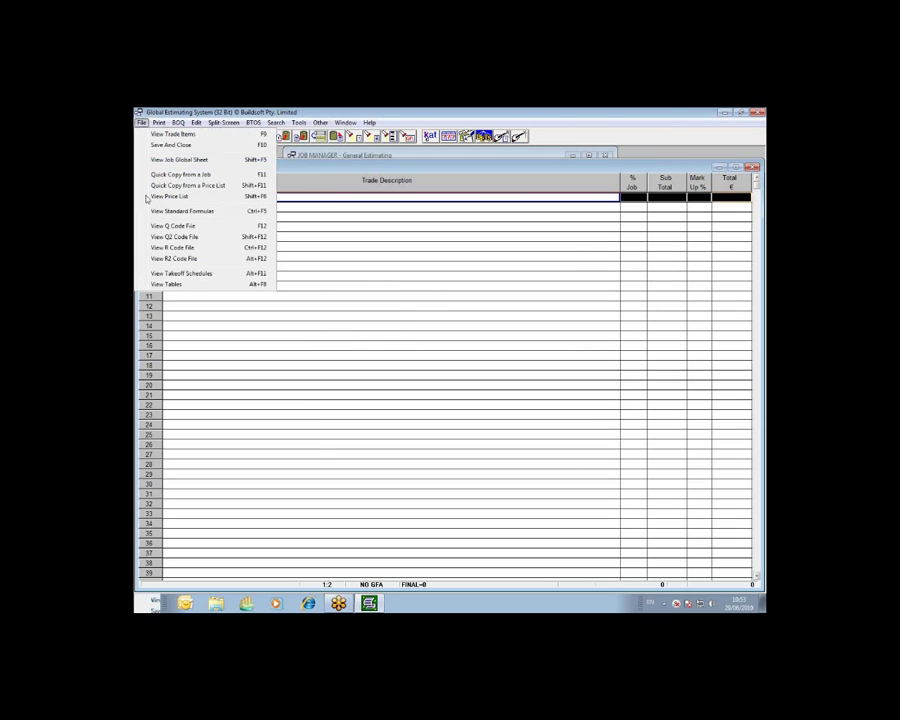
pyautogui.click(170, 259)
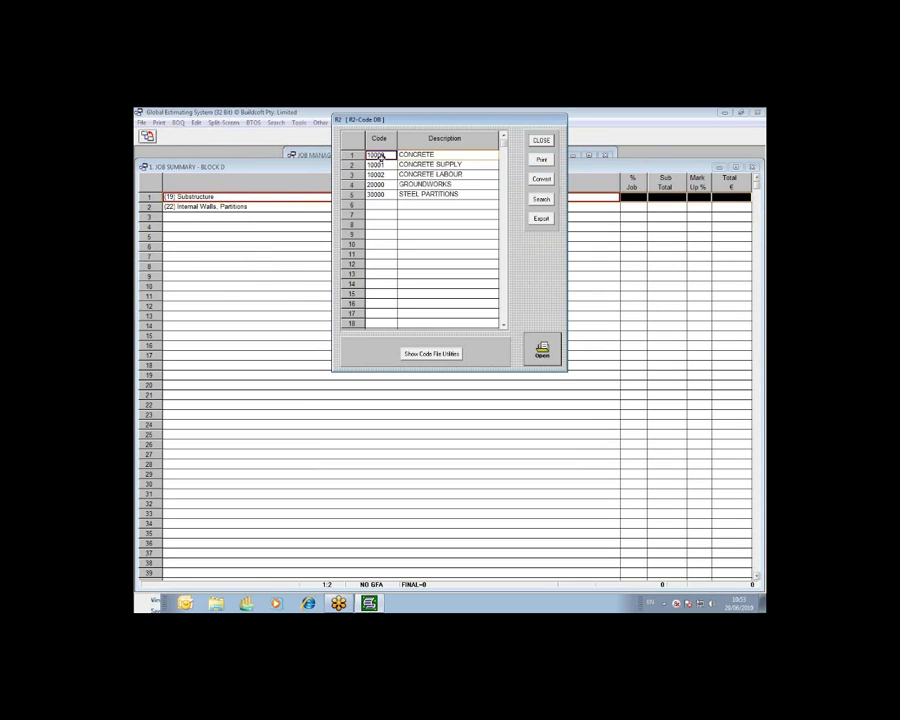
pyautogui.click(381, 166)
pyautogui.click(384, 185)
pyautogui.click(384, 194)
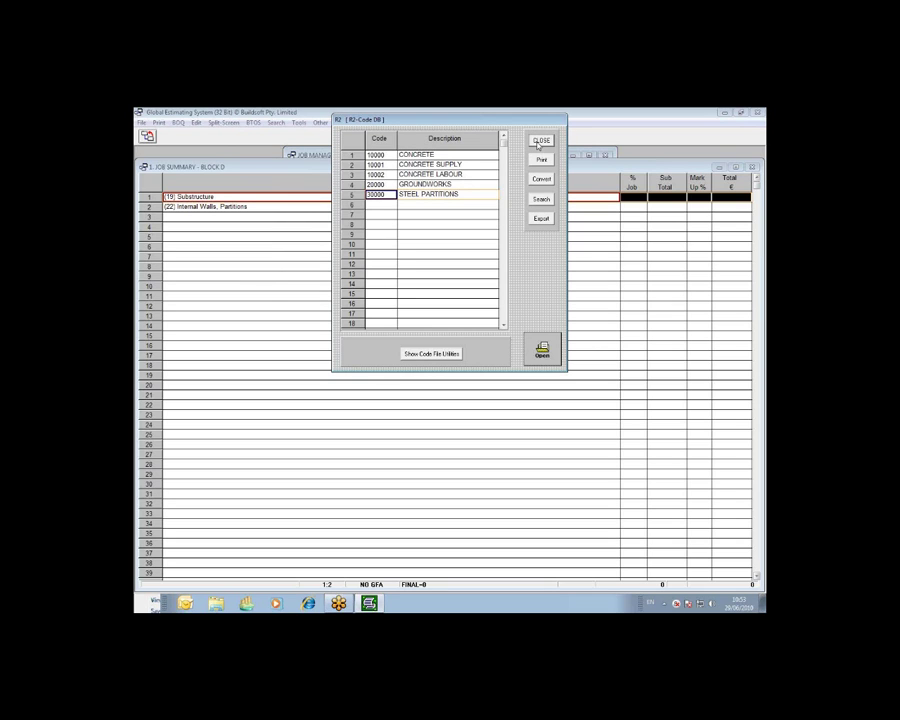
pyautogui.click(538, 146)
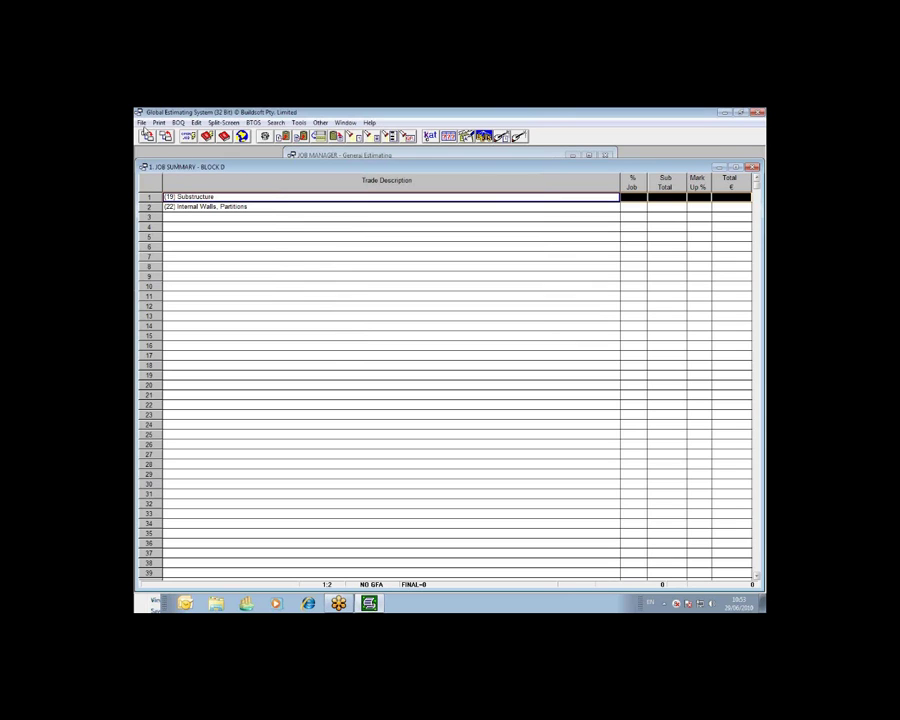
# Open the (19) Substructure trade of Block D and select breakup items 1 to 14
pyautogui.click(141, 122)
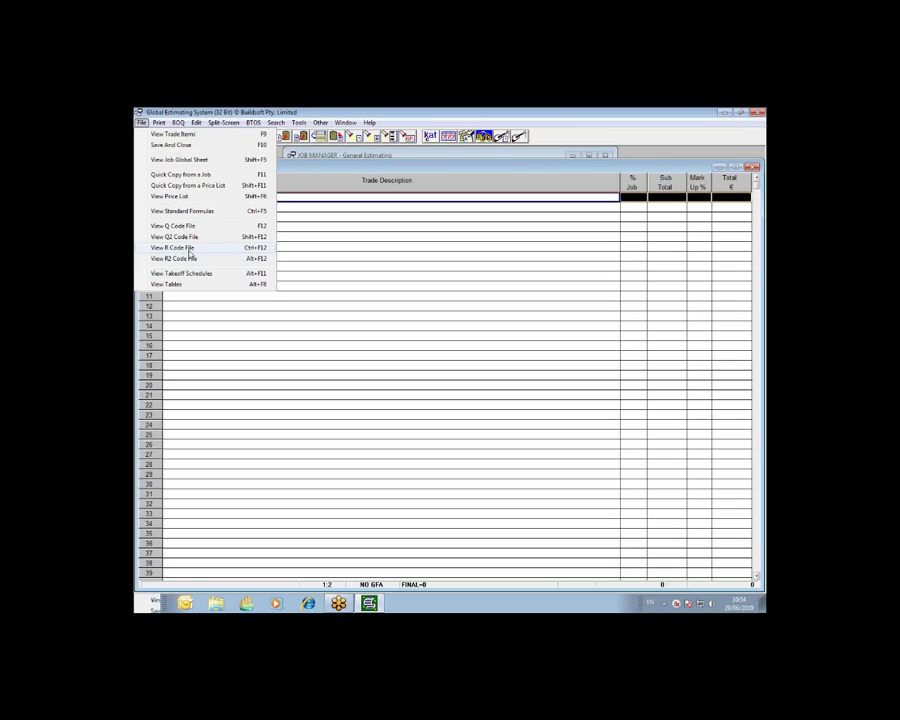
pyautogui.click(312, 172)
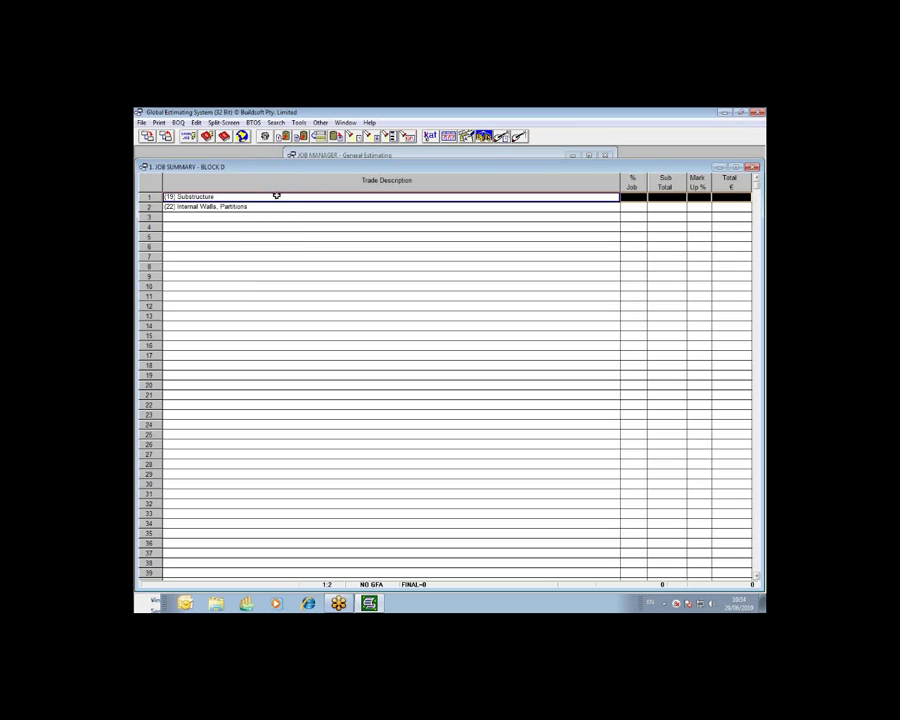
pyautogui.click(485, 136)
pyautogui.click(218, 137)
pyautogui.click(240, 206)
pyautogui.moveTo(152, 211); pyautogui.dragTo(150, 516)
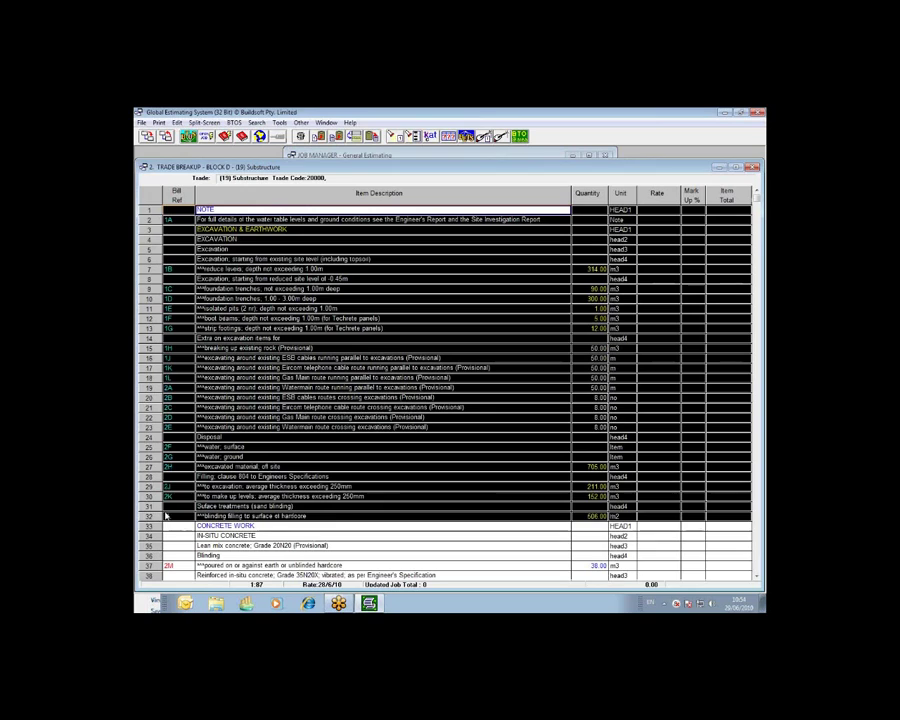
# Replace the selected items' codes with 20000 GROUNDWORKS, save, and return to the Block D summary
pyautogui.click(466, 145)
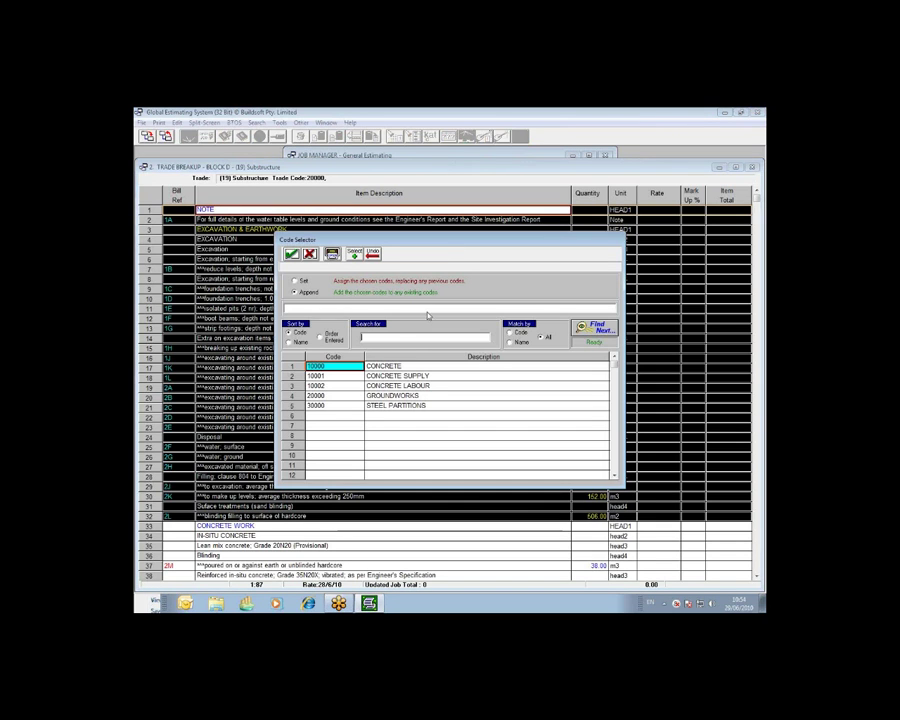
pyautogui.doubleClick(334, 395)
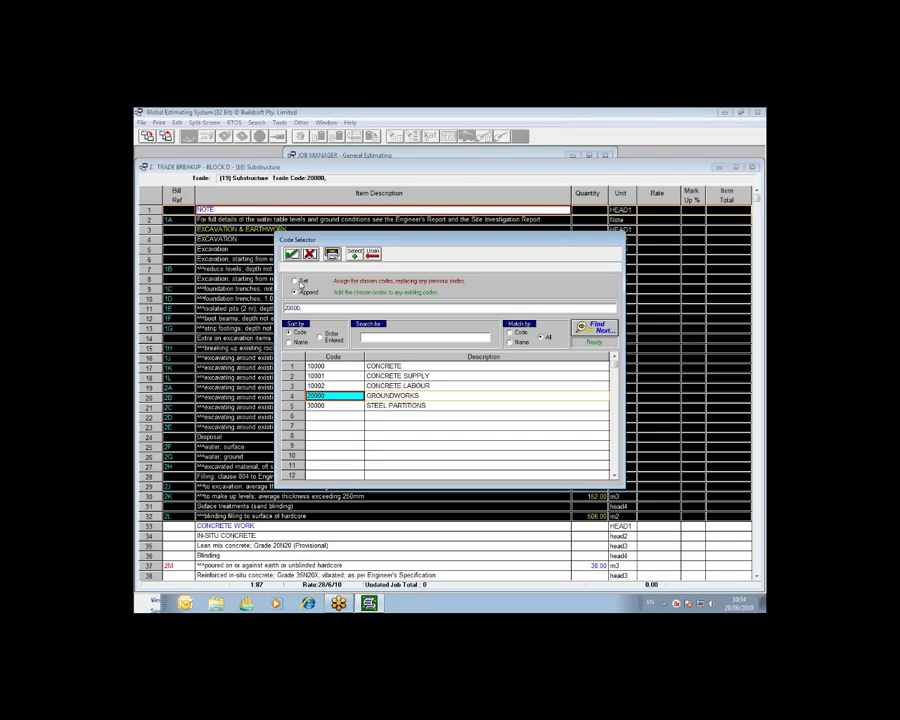
pyautogui.click(294, 281)
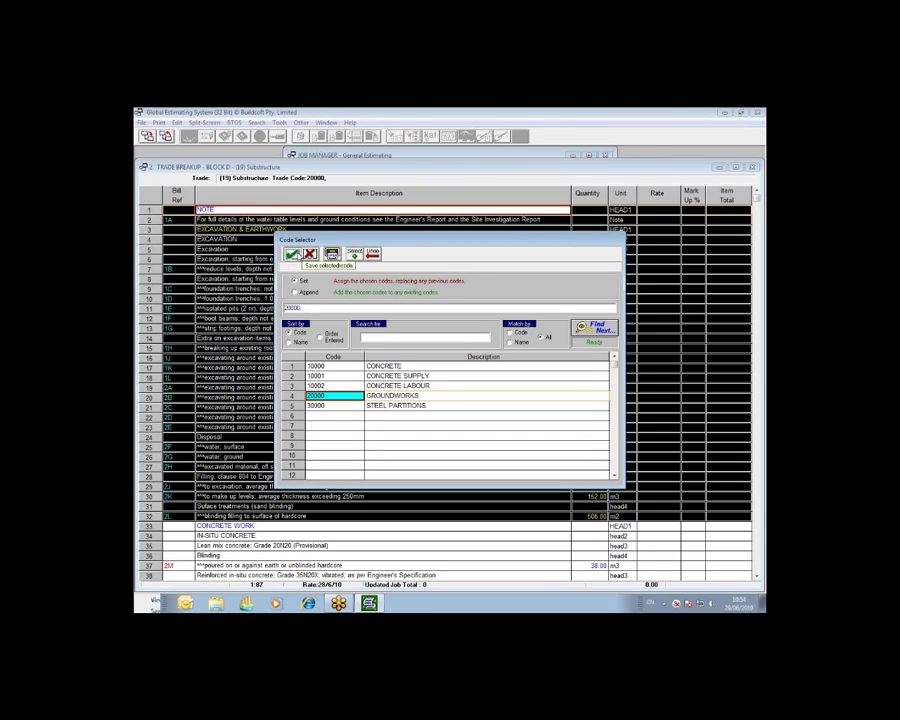
pyautogui.click(292, 255)
pyautogui.press('Down')
pyautogui.press('Down')
pyautogui.press('Down')
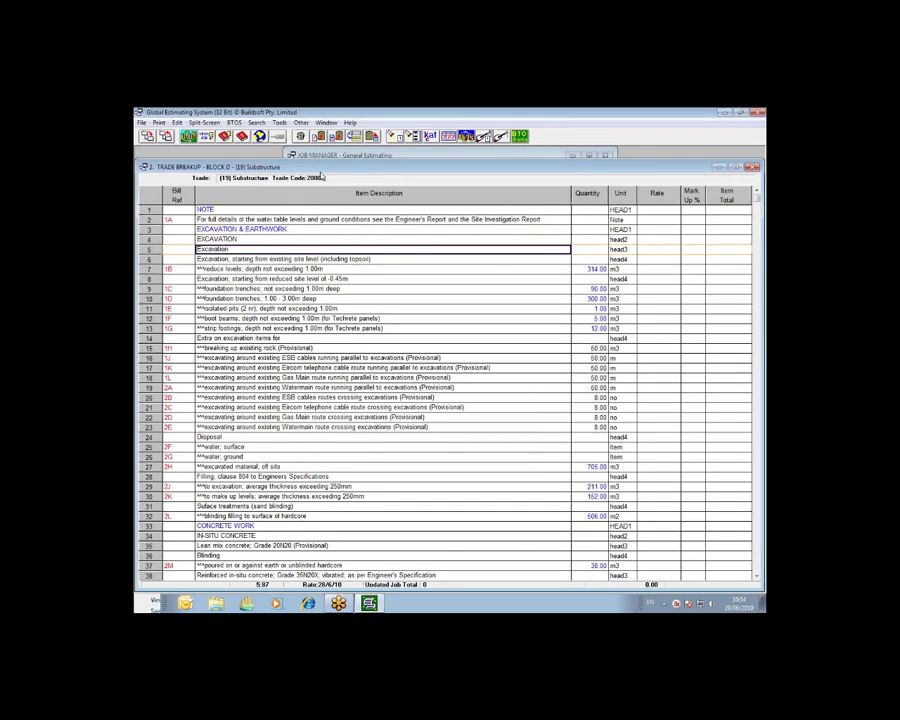
pyautogui.press('Down')
pyautogui.press('Down')
pyautogui.press('Down')
pyautogui.press('Down')
pyautogui.press('Down')
pyautogui.press('Down')
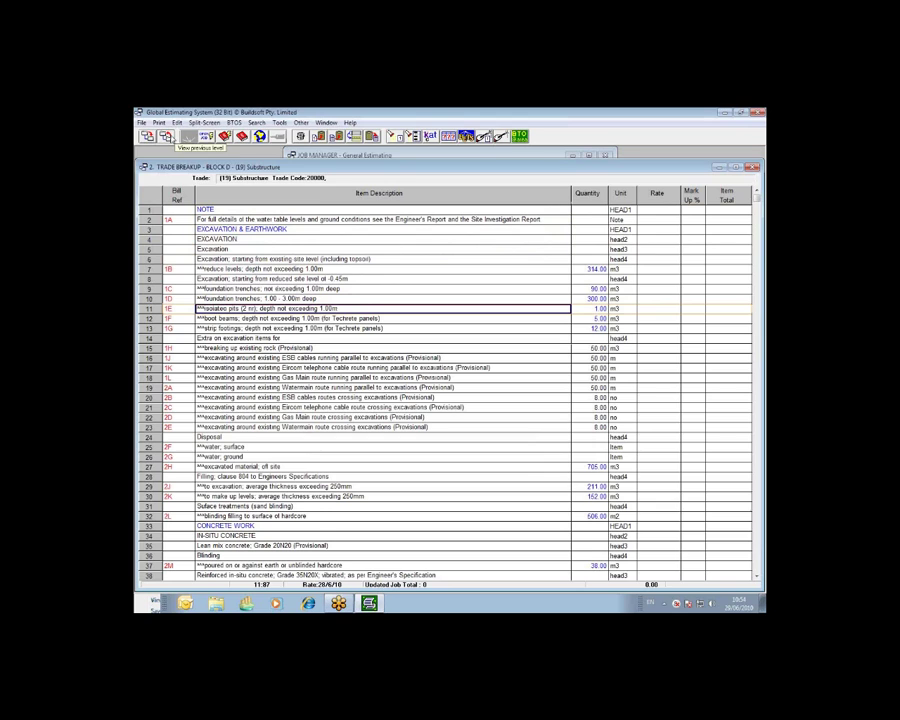
pyautogui.click(187, 136)
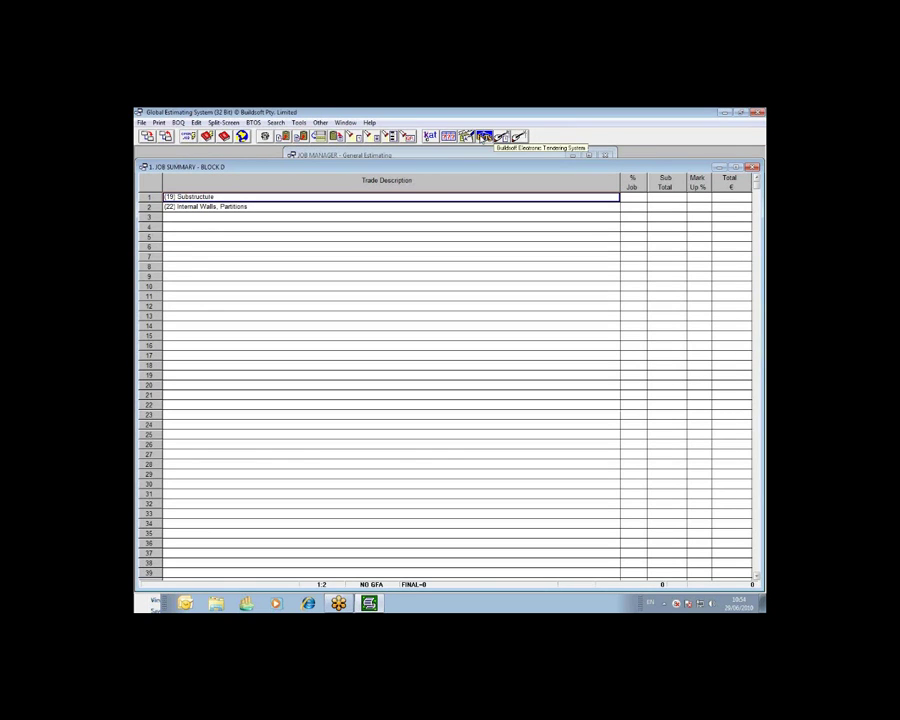
# Open the send-out tender list and browse the supplier's list of trades
pyautogui.click(483, 136)
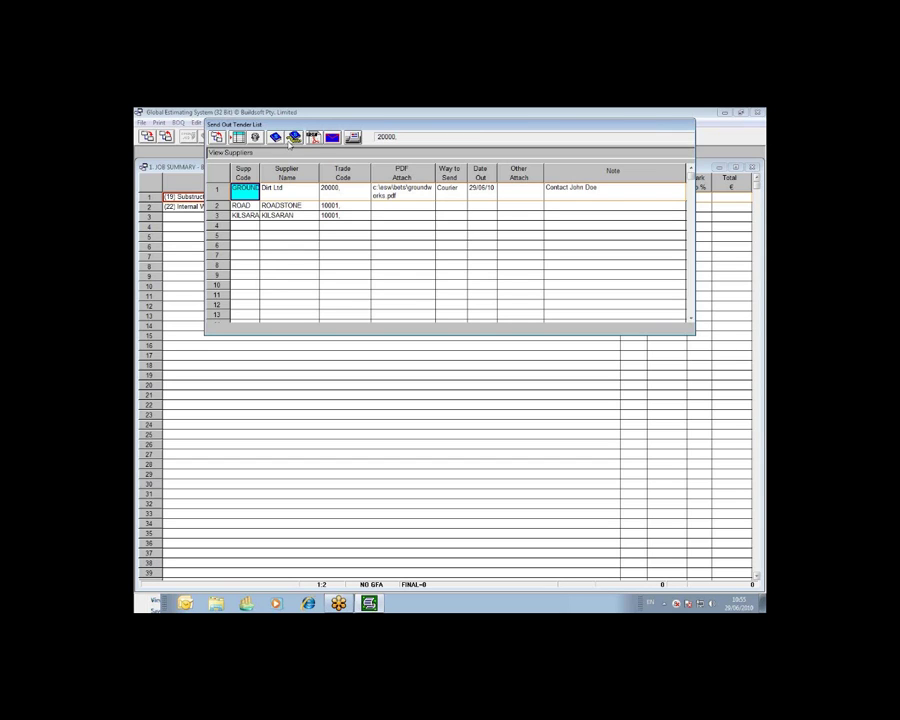
pyautogui.click(276, 137)
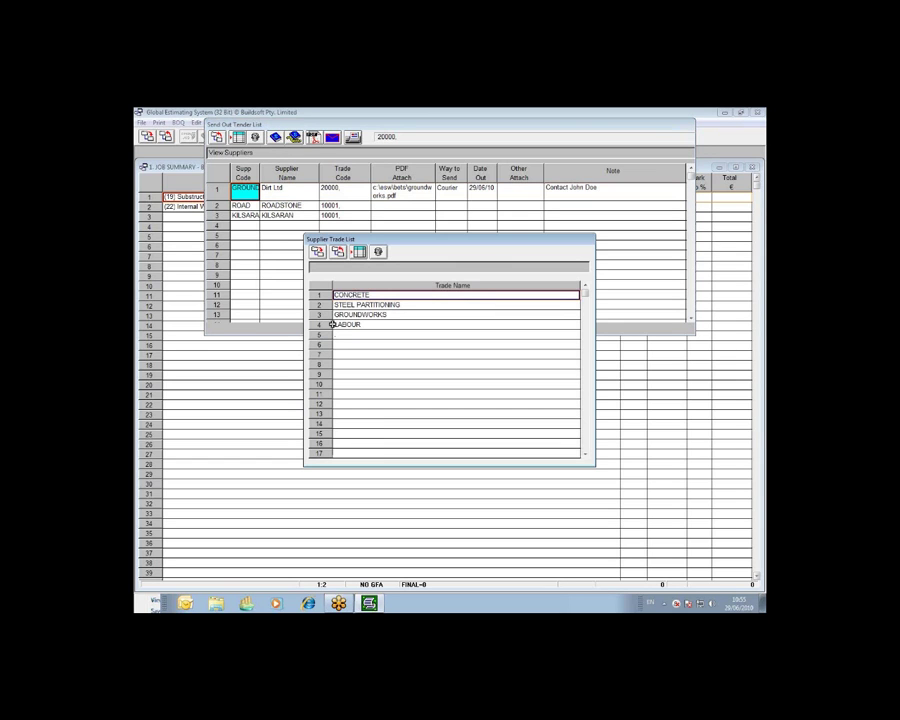
pyautogui.click(350, 314)
pyautogui.click(348, 324)
pyautogui.click(352, 295)
# Select CONCRETE suppliers ROADSTONE and KILSARAN for the tender list and close the supplier details
pyautogui.click(319, 253)
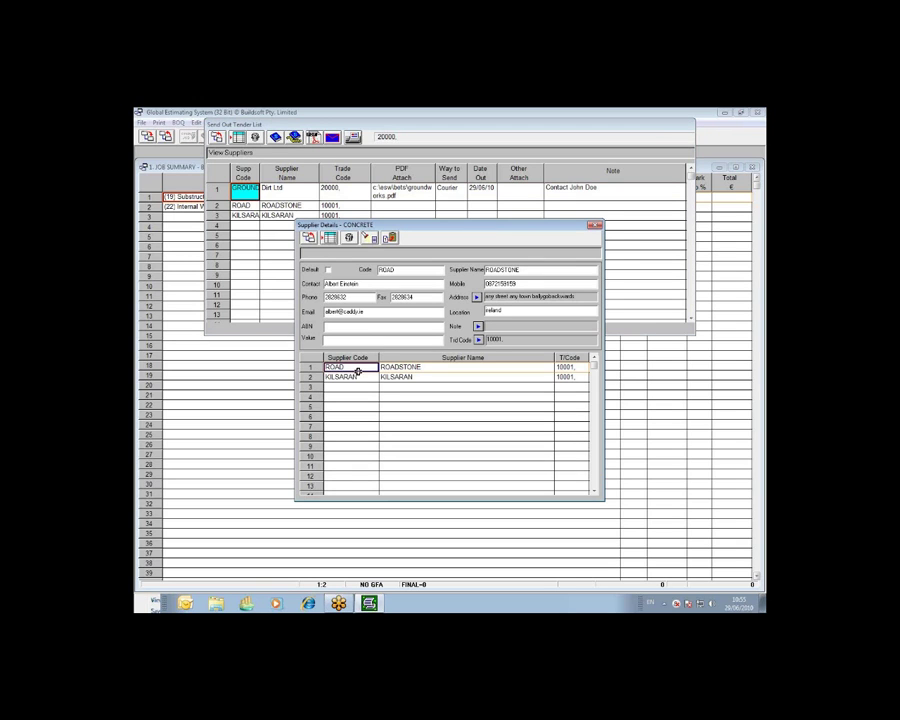
pyautogui.click(393, 369)
pyautogui.click(440, 377)
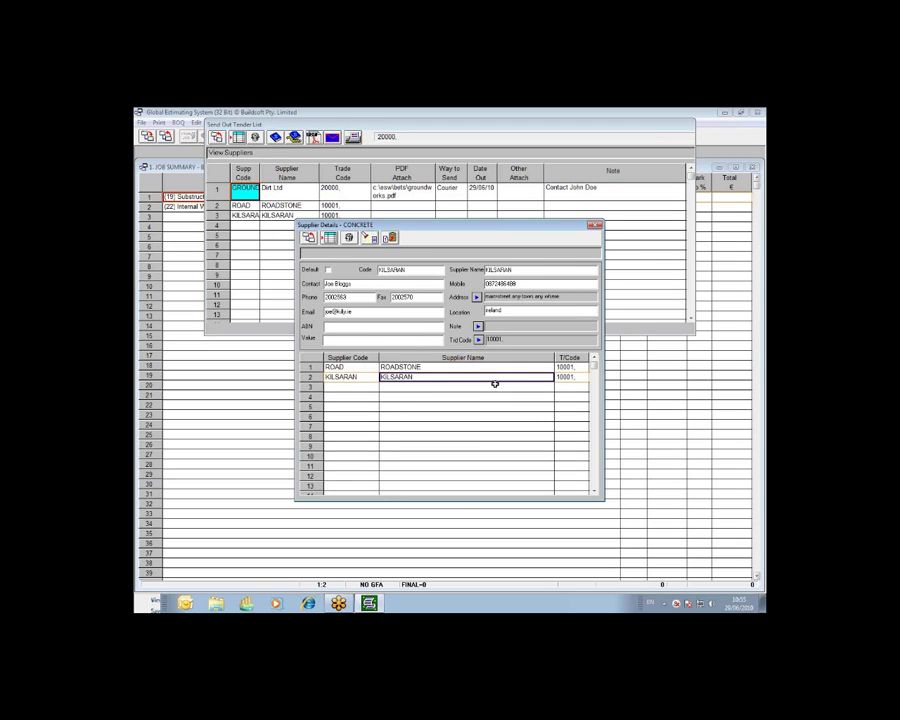
pyautogui.click(311, 367)
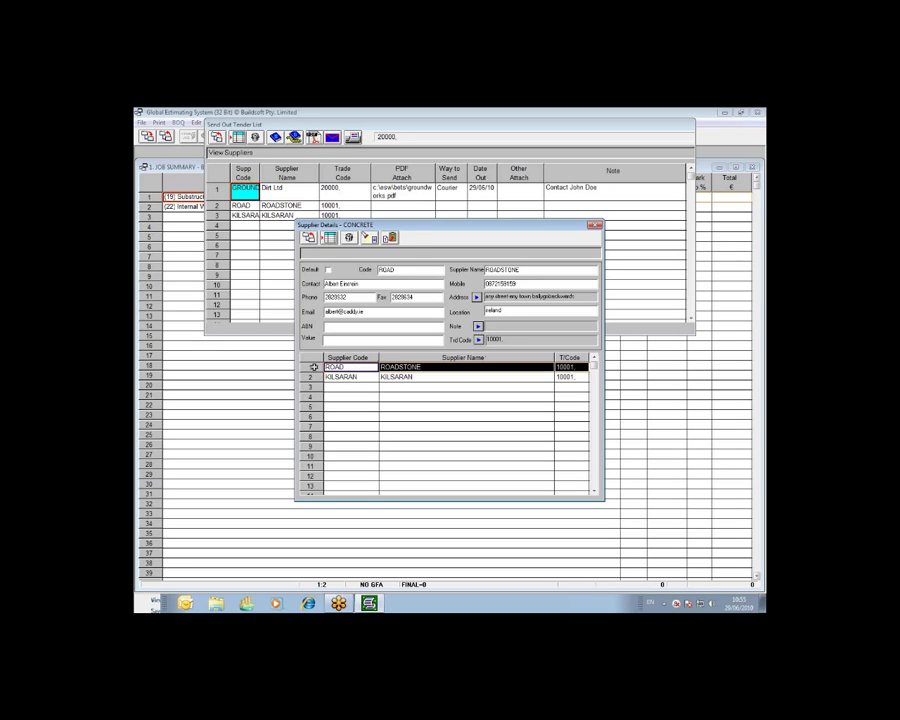
pyautogui.keyDown('shift'); pyautogui.click(311, 377); pyautogui.keyUp('shift')
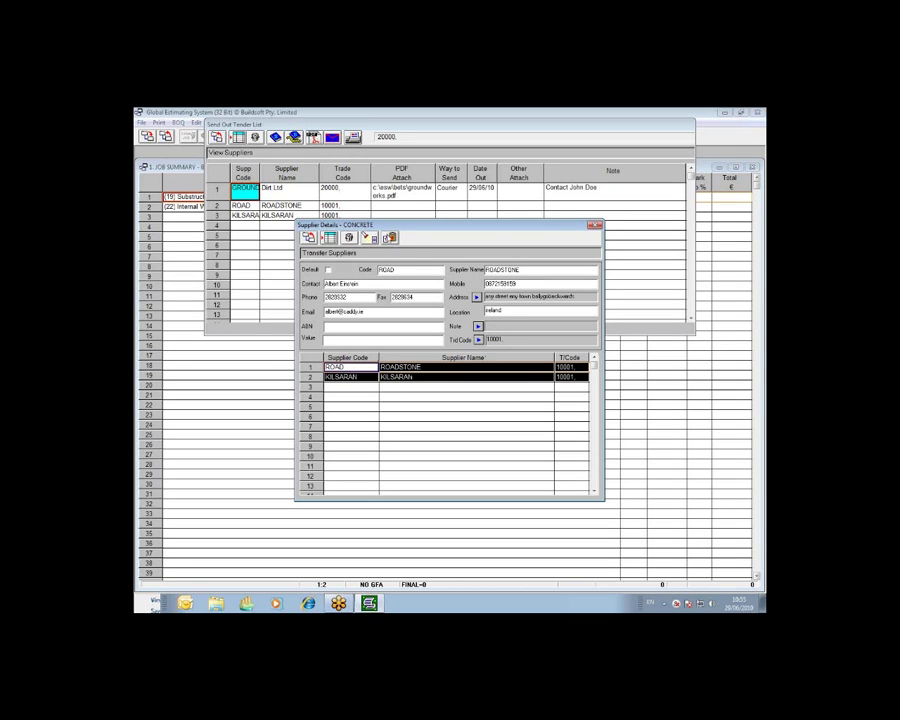
pyautogui.click(390, 236)
pyautogui.click(337, 252)
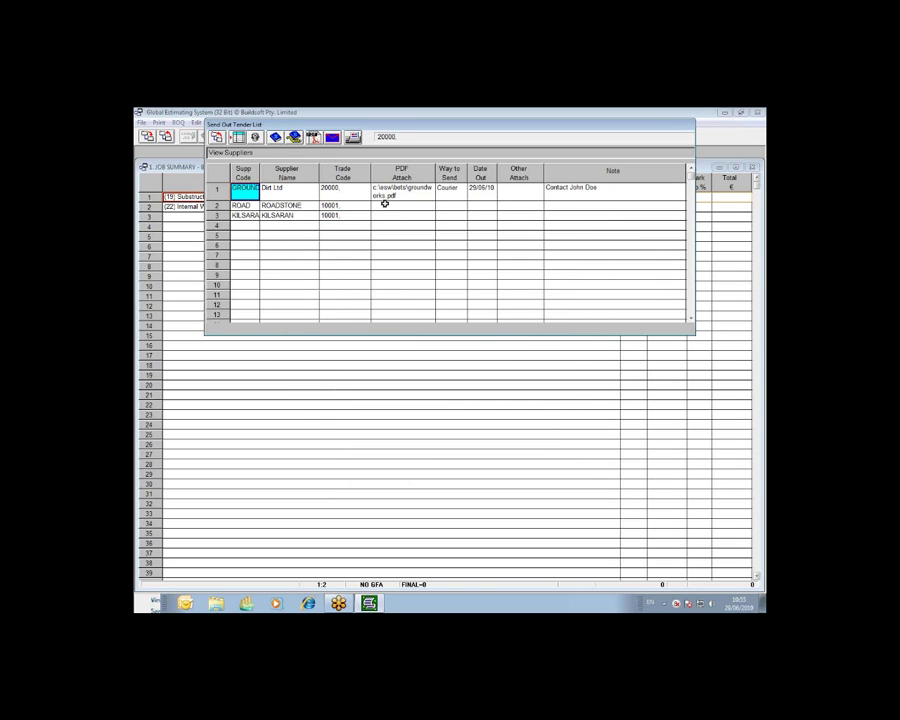
# Print the ROADSTONE BOQ to PDF995, replacing the existing BETS BOQ (10001,).pdf
pyautogui.click(395, 205)
pyautogui.doubleClick(406, 207)
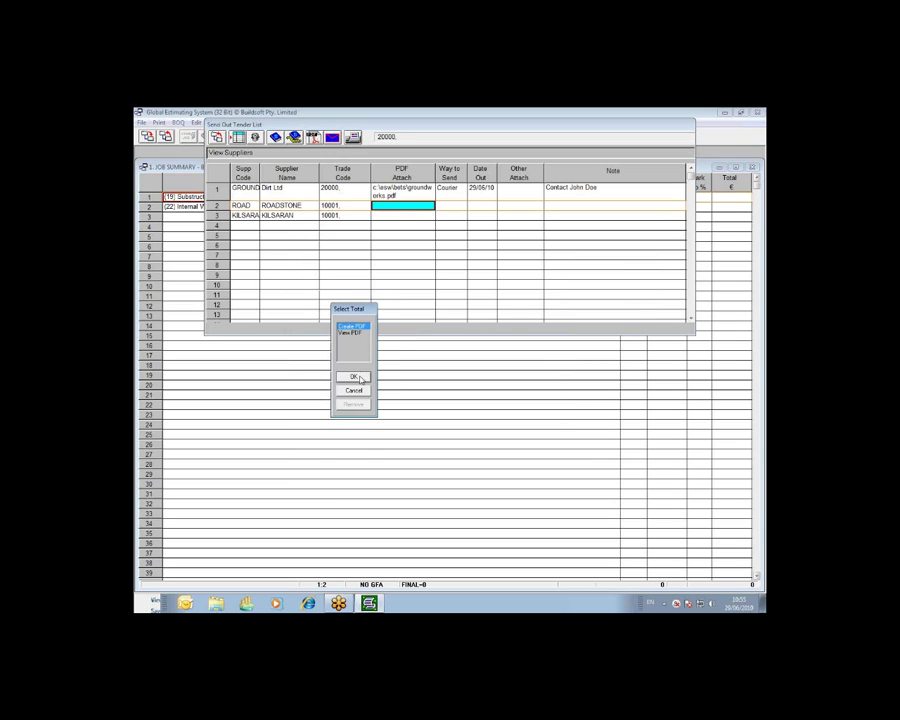
pyautogui.click(358, 378)
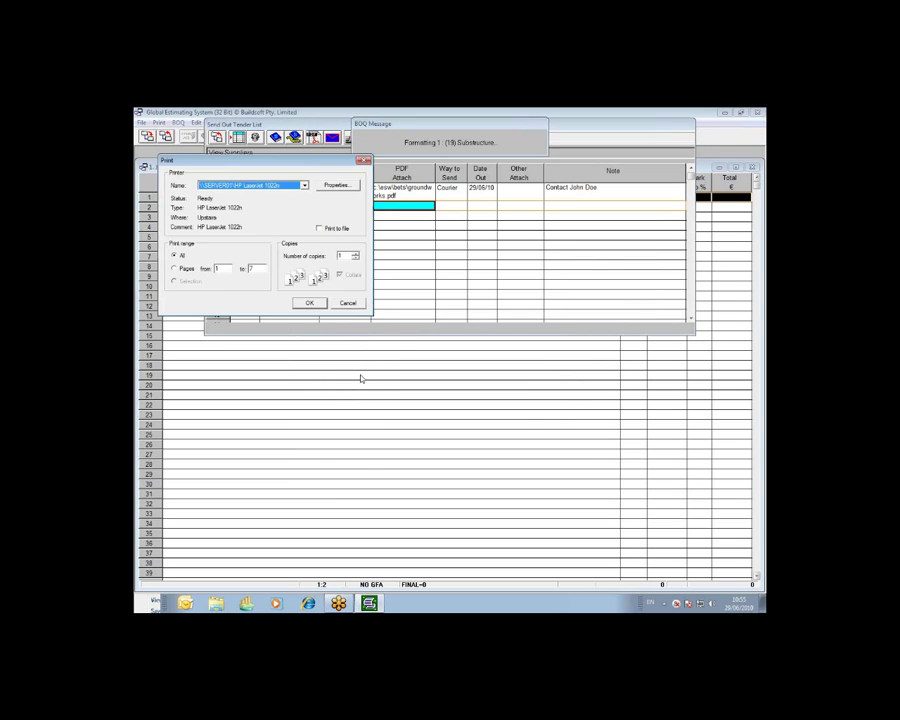
pyautogui.click(305, 186)
pyautogui.click(248, 235)
pyautogui.click(314, 305)
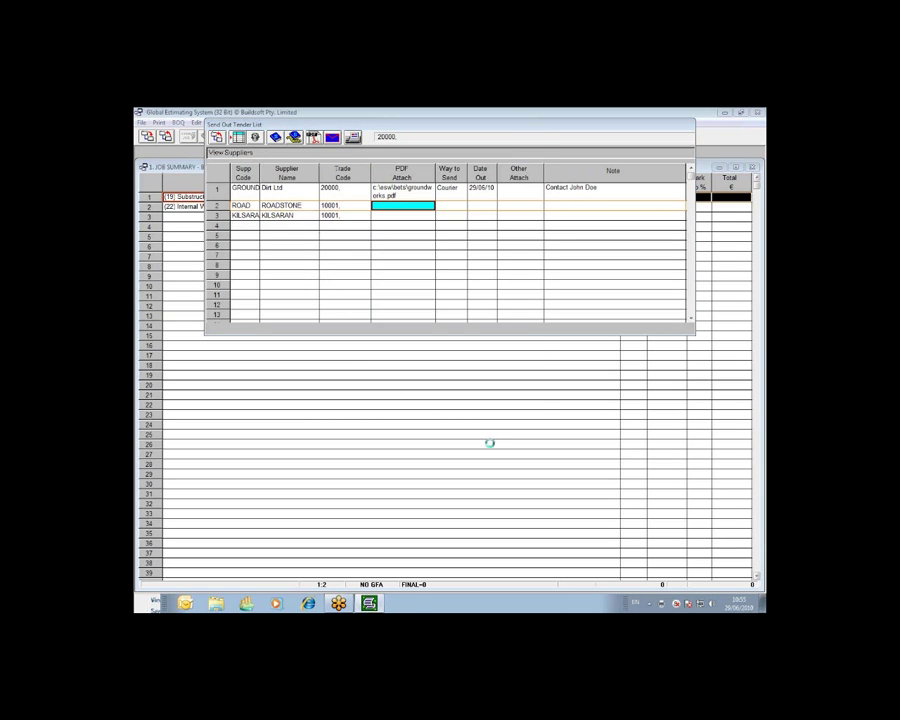
pyautogui.click(476, 514)
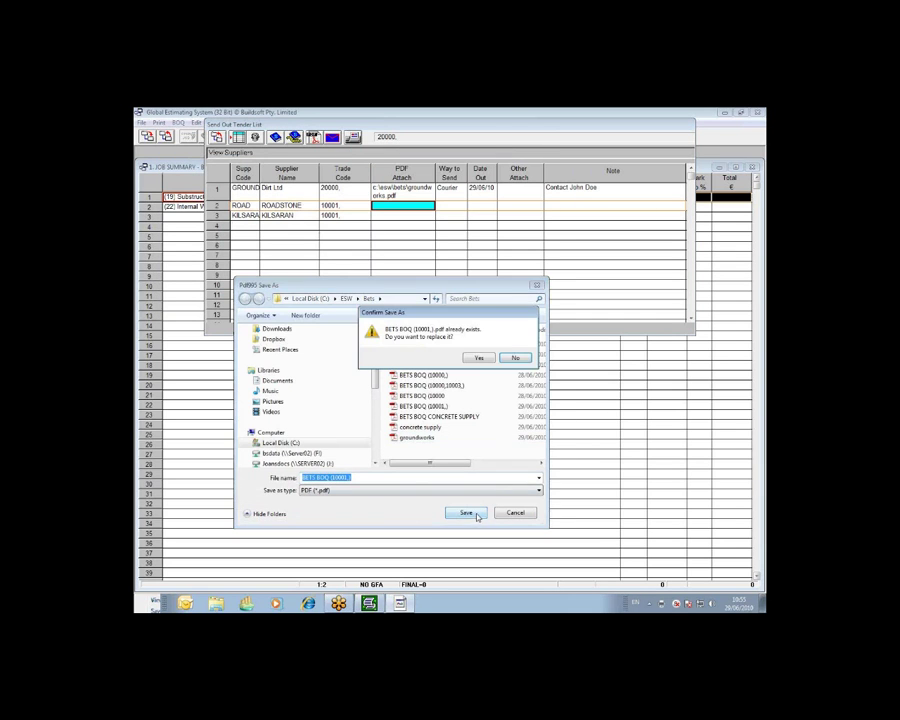
pyautogui.click(479, 357)
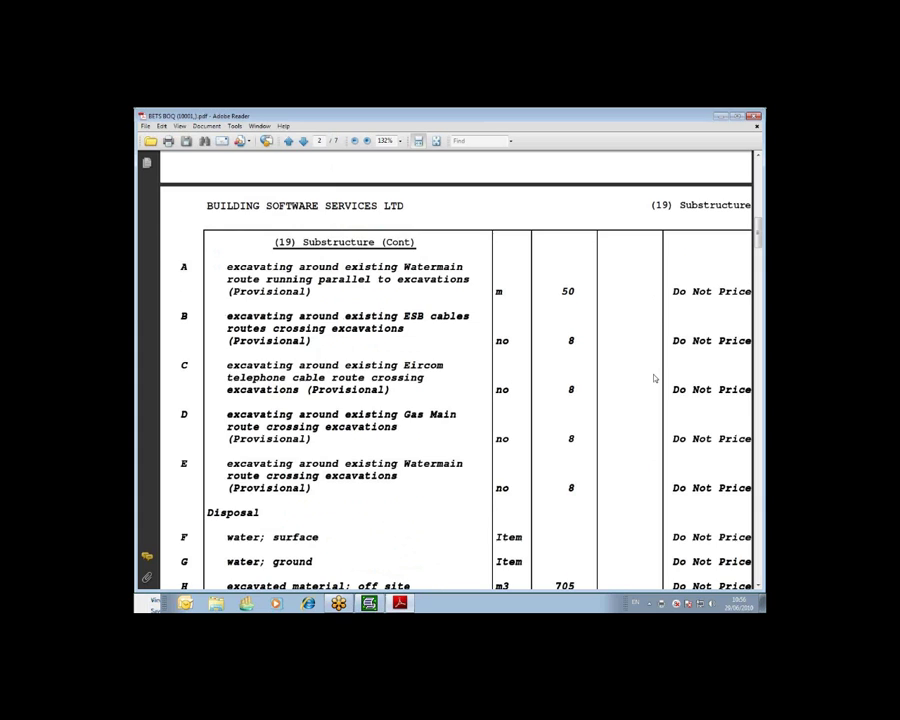
# Scroll through the Substructure BOQ items in the BETS PDF, then close Adobe Reader
pyautogui.scroll(-2, 653, 376)
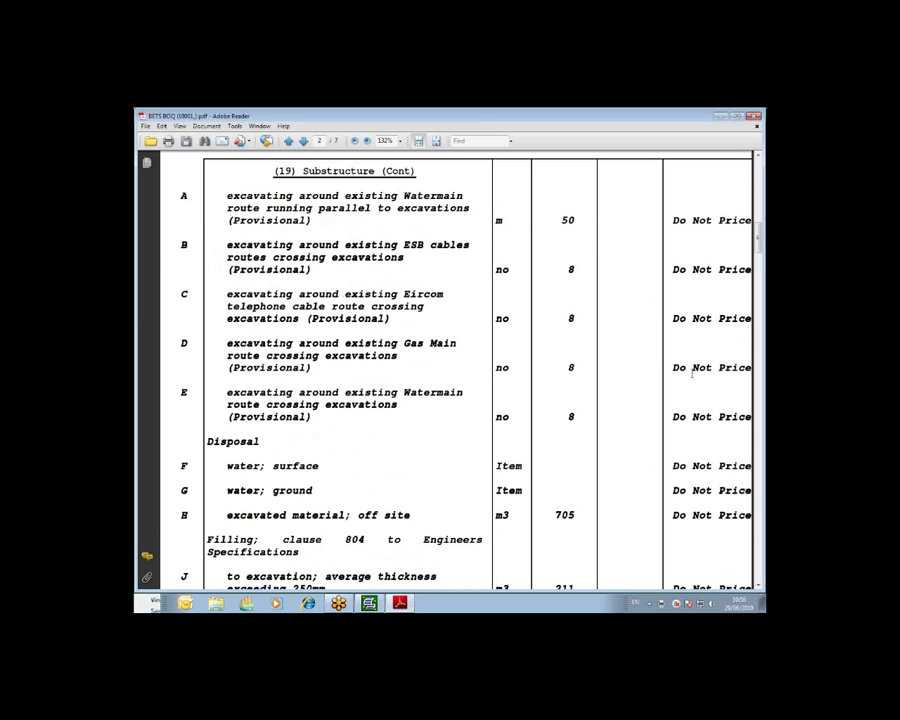
pyautogui.scroll(-3, 691, 373)
pyautogui.scroll(-3, 691, 372)
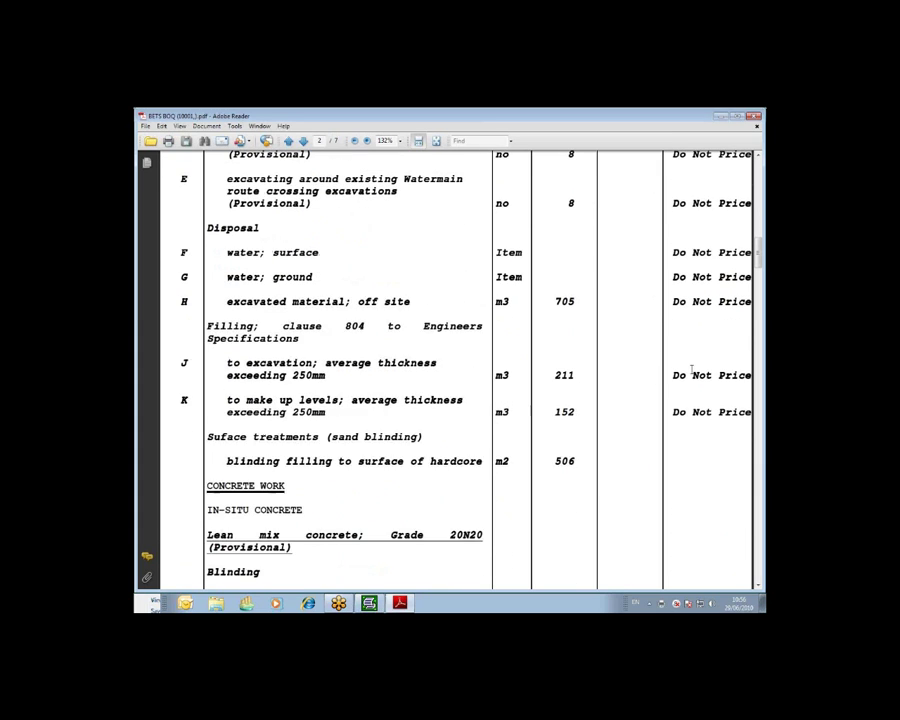
pyautogui.scroll(-1, 691, 372)
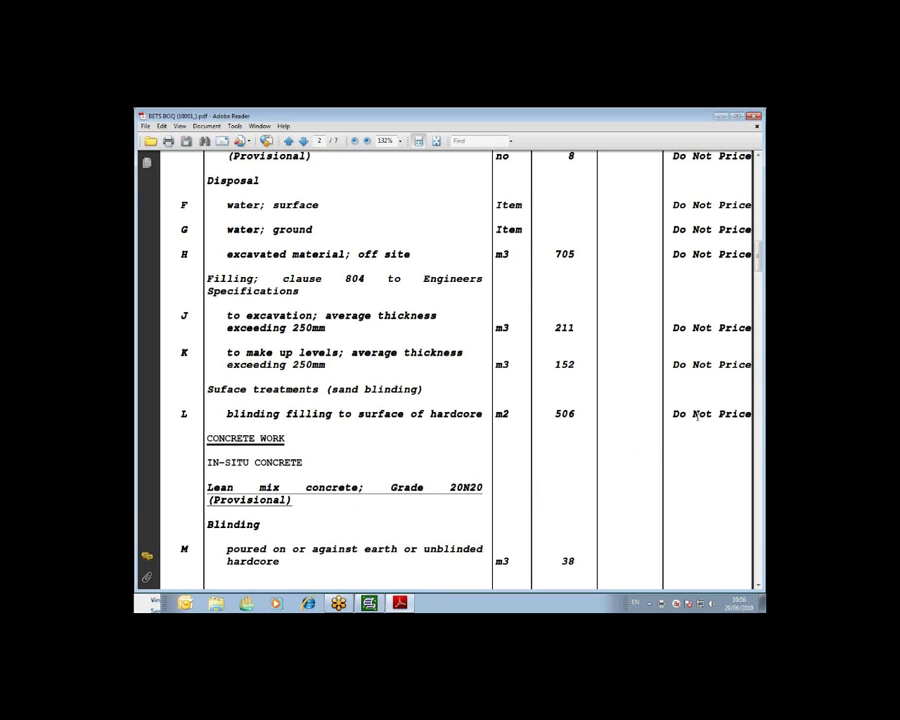
pyautogui.click(750, 117)
# Check the PDF attachment options for the groundworks supplier, then dismiss them
pyautogui.click(408, 189)
pyautogui.rightClick(408, 189)
pyautogui.press('Escape')
pyautogui.doubleClick(408, 189)
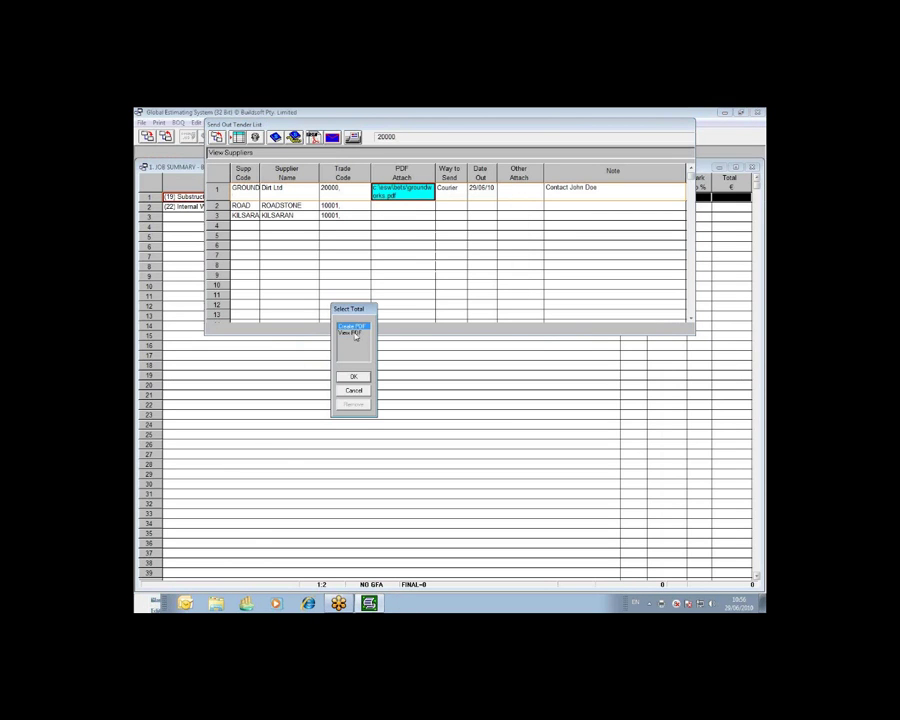
pyautogui.click(354, 379)
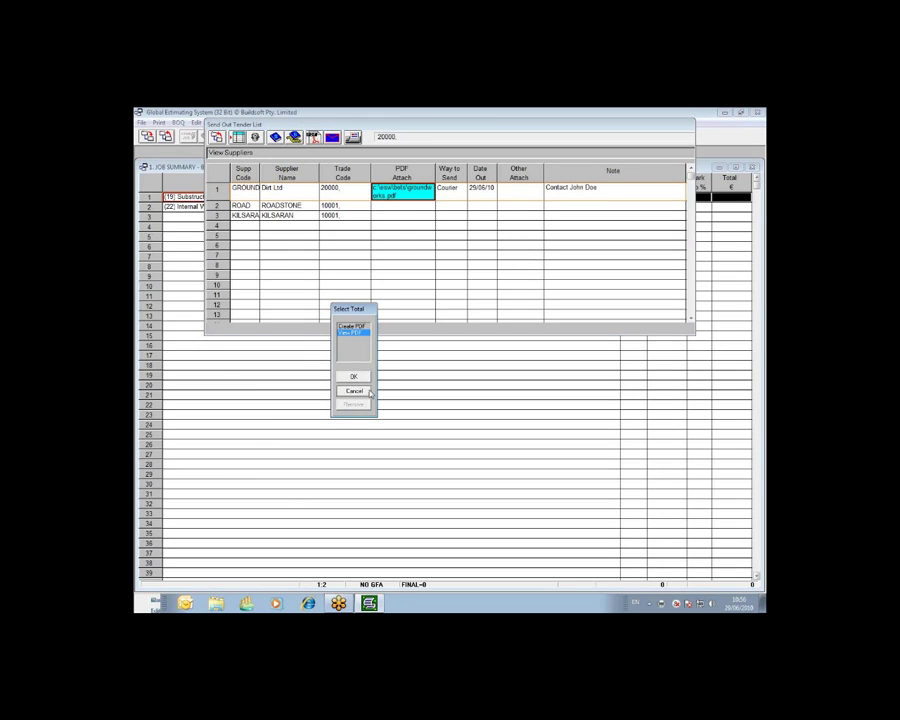
pyautogui.click(366, 390)
pyautogui.doubleClick(386, 203)
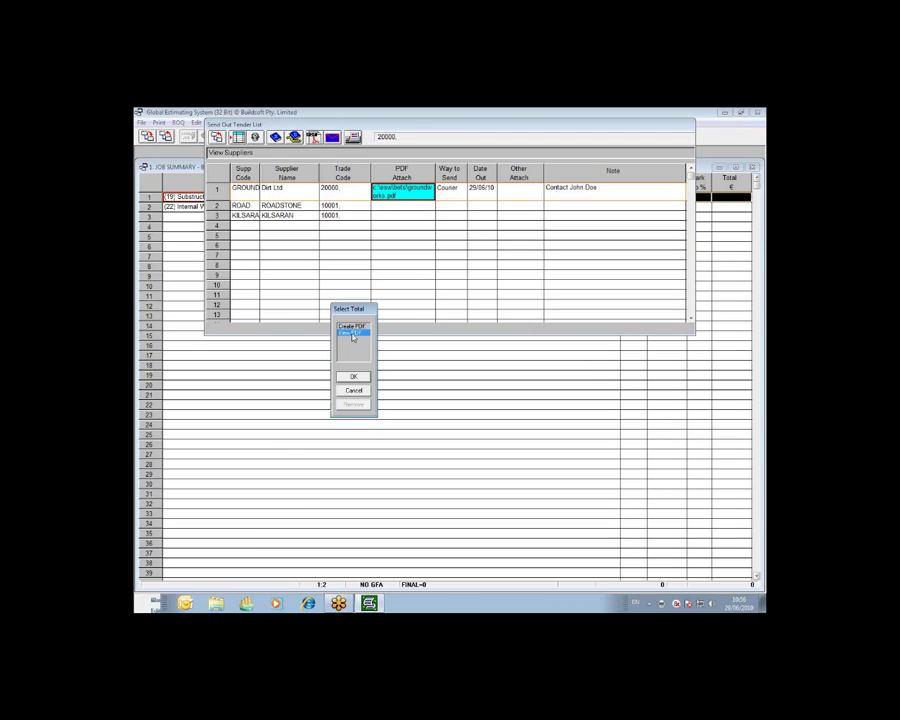
pyautogui.click(354, 390)
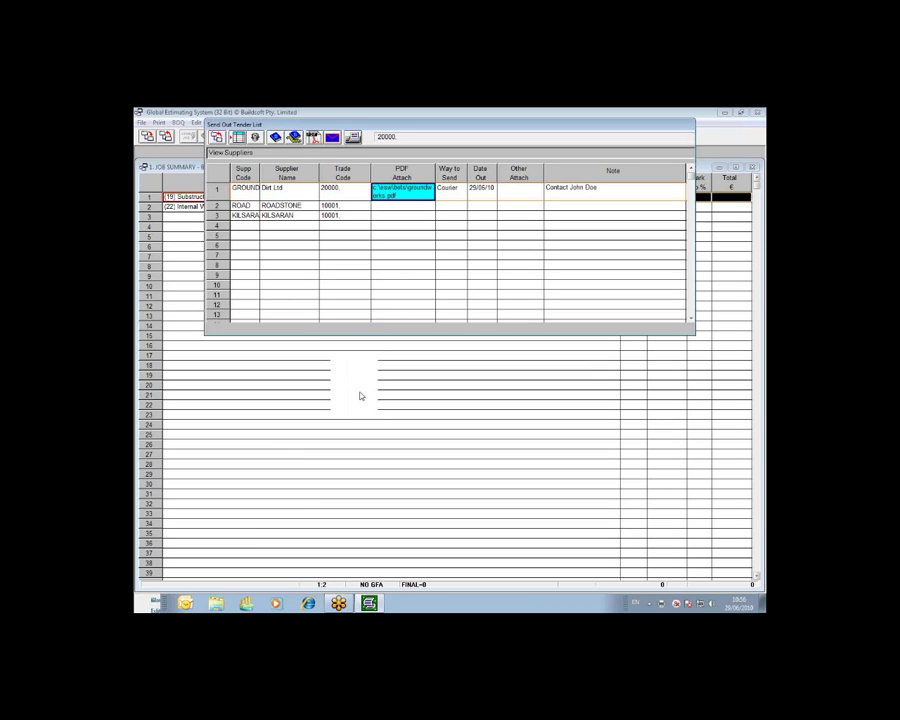
# Keep Courier as the way to send and 29/06/10 as the date out, then save the tender list
pyautogui.doubleClick(459, 190)
pyautogui.press('Return')
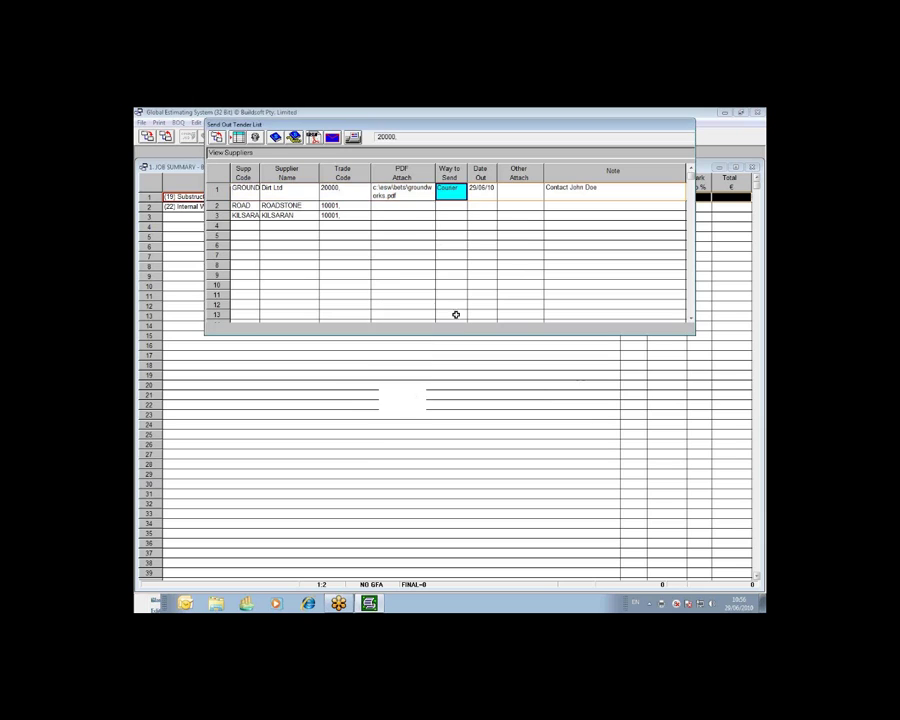
pyautogui.doubleClick(484, 189)
pyautogui.press('Return')
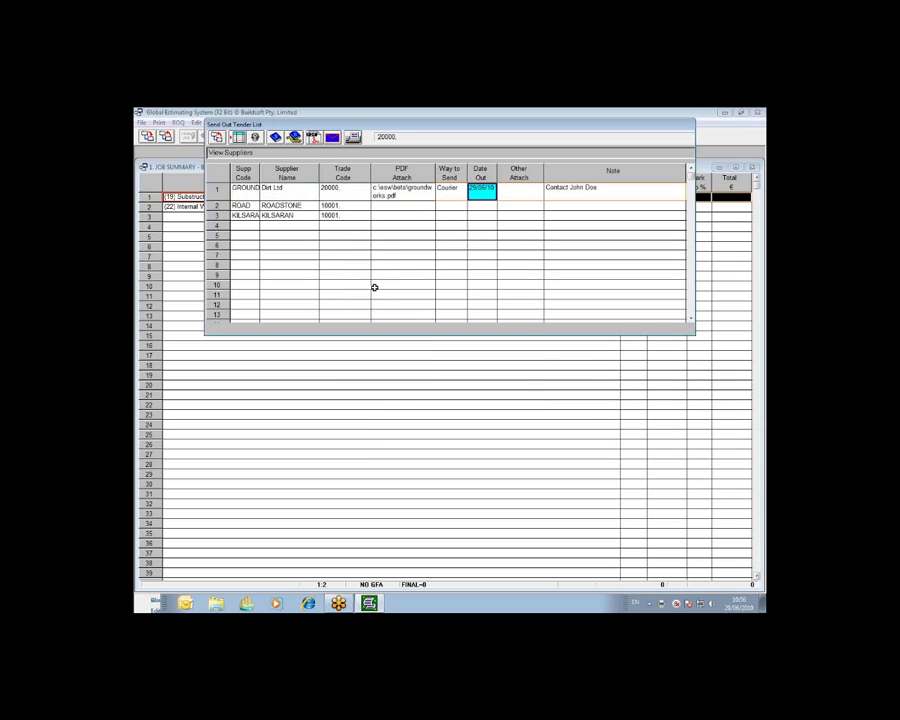
pyautogui.click(520, 190)
pyautogui.click(548, 188)
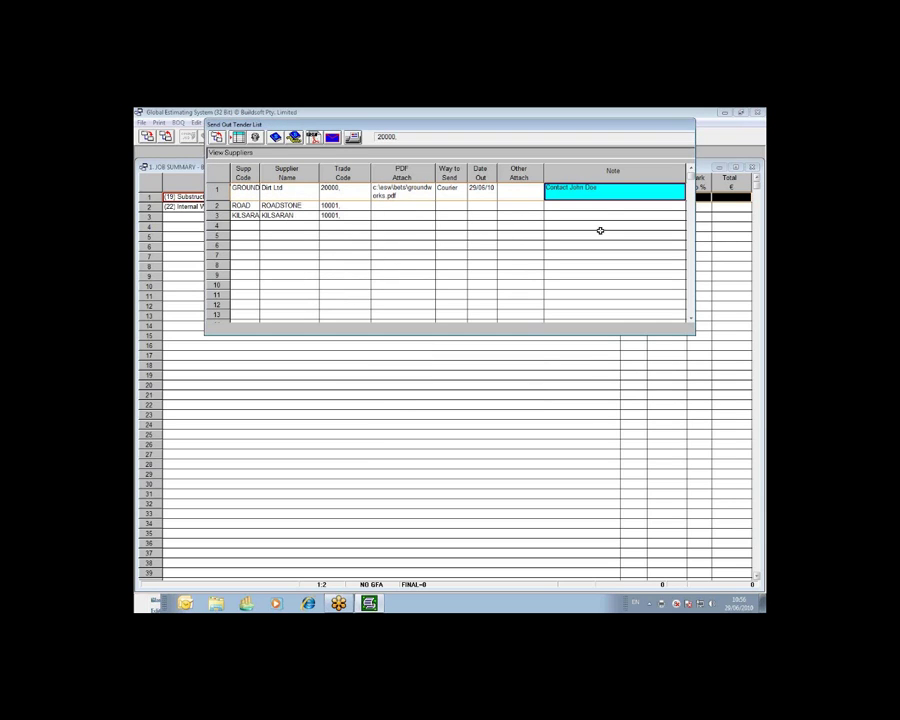
pyautogui.click(217, 138)
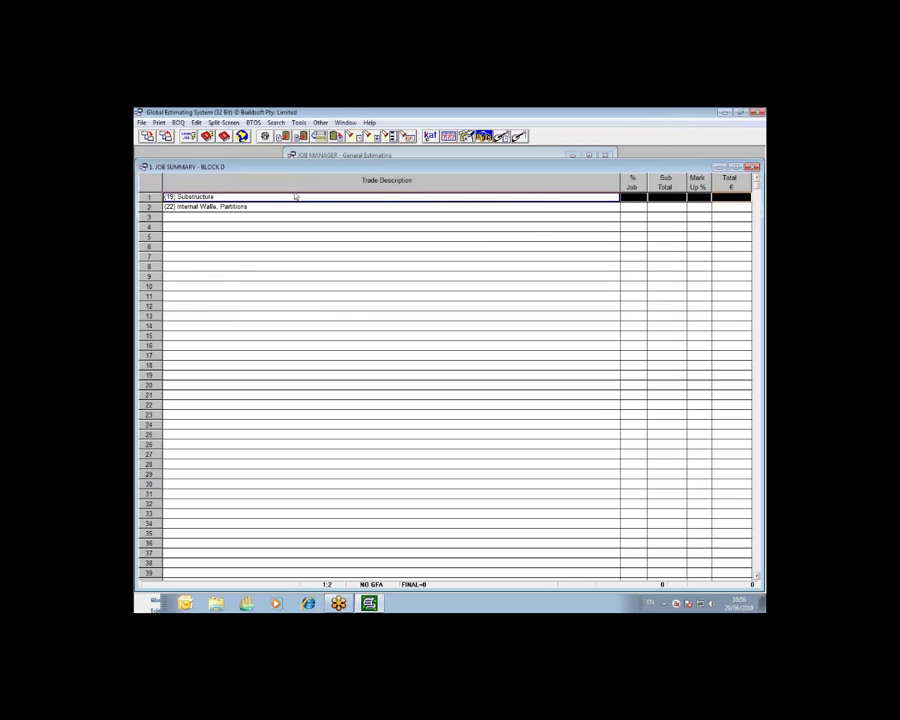
pyautogui.click(142, 122)
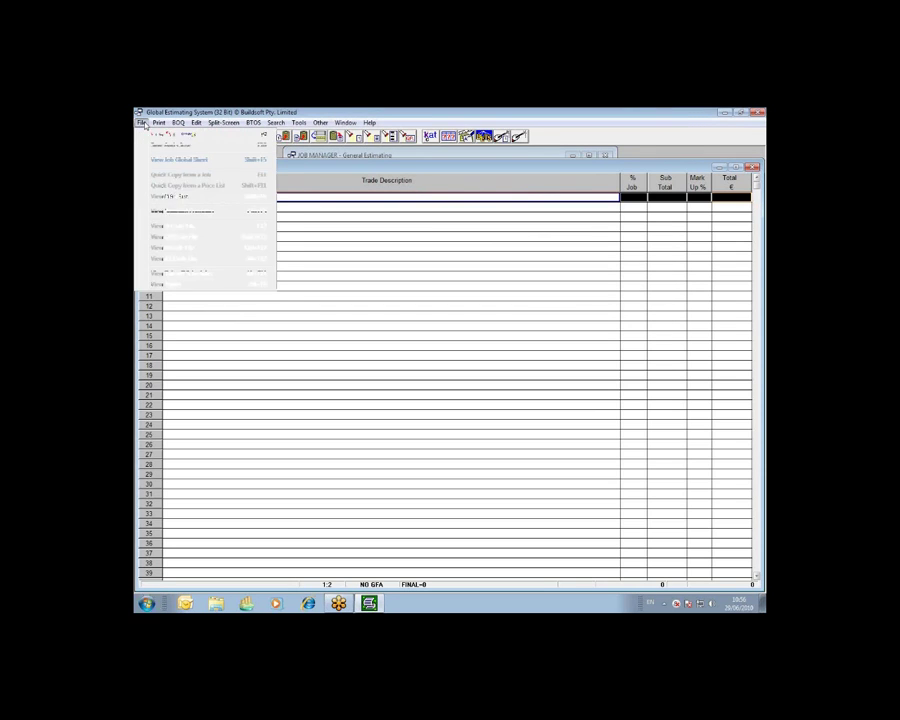
pyautogui.click(193, 262)
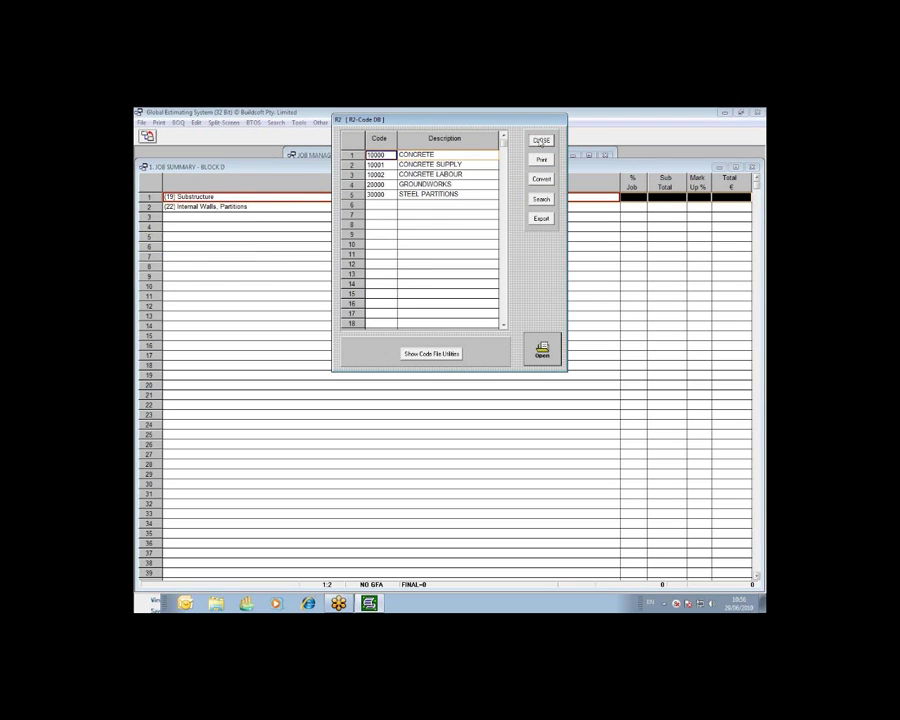
pyautogui.click(541, 141)
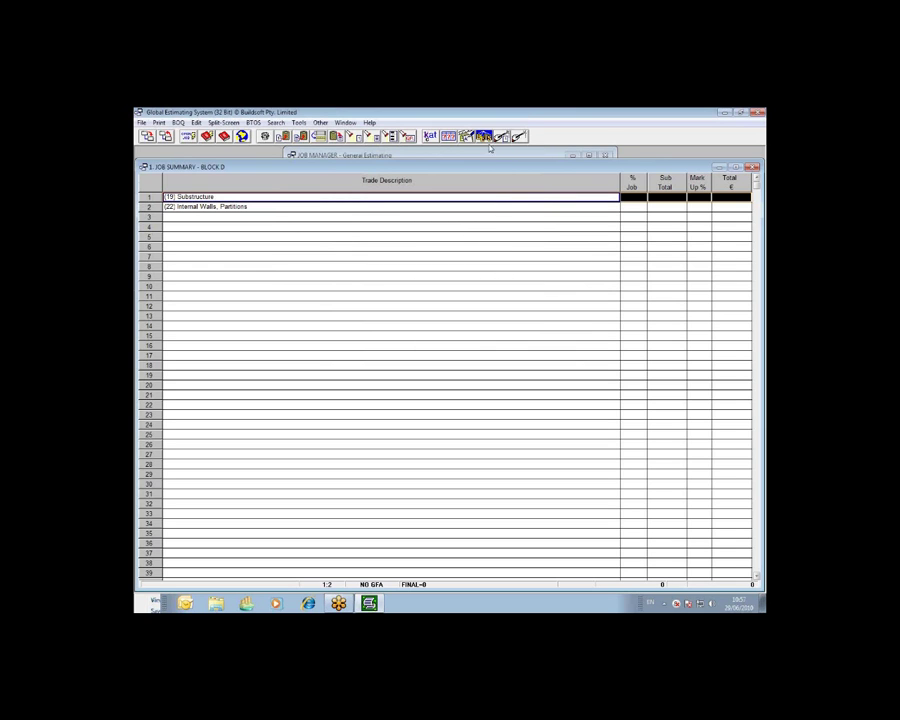
pyautogui.doubleClick(453, 207)
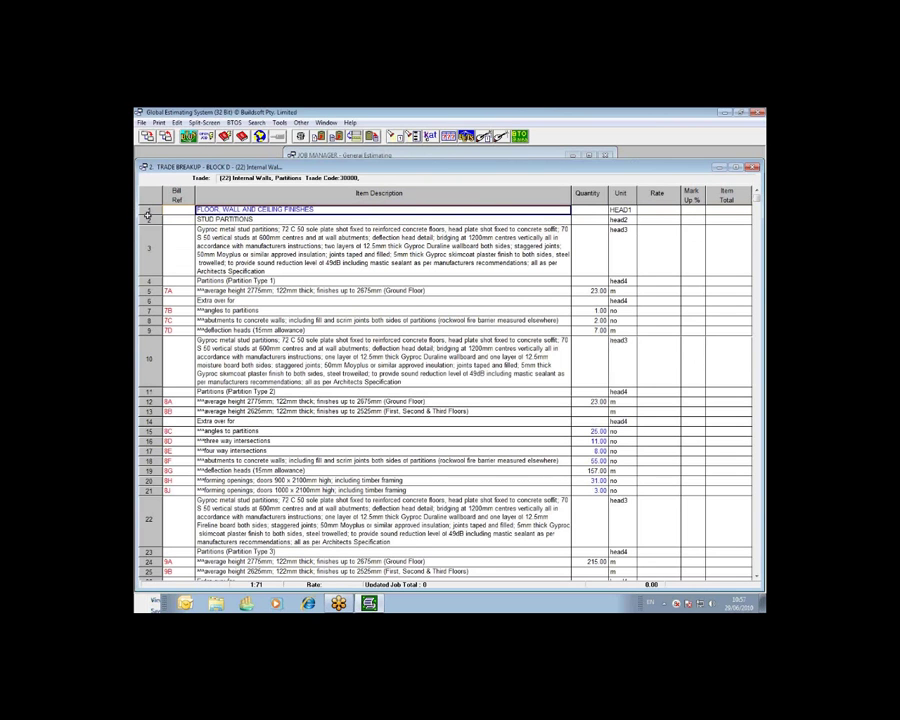
pyautogui.moveTo(146, 212); pyautogui.dragTo(148, 421)
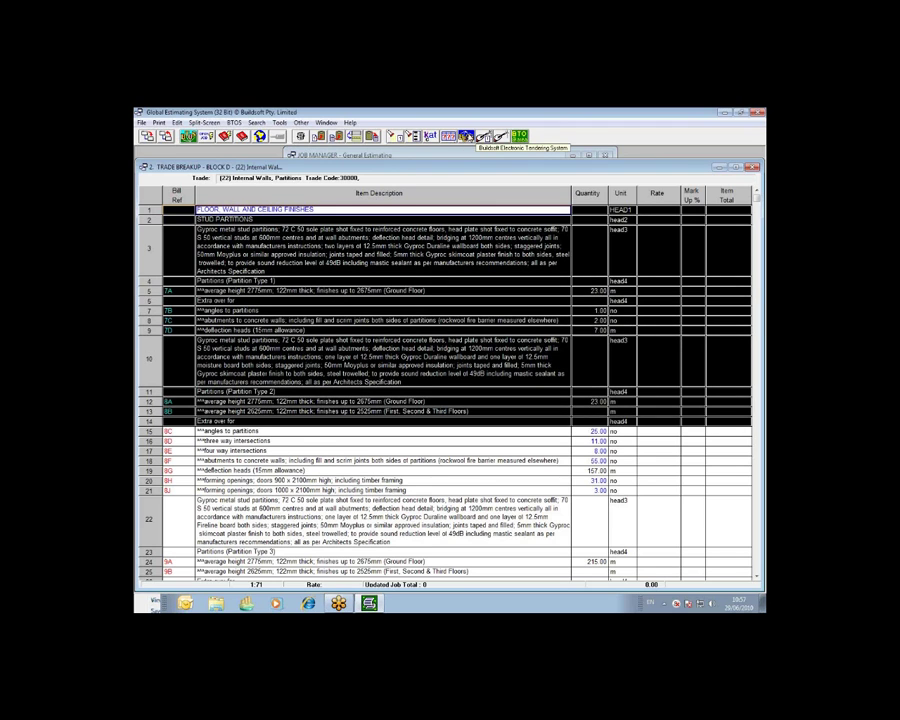
pyautogui.click(466, 136)
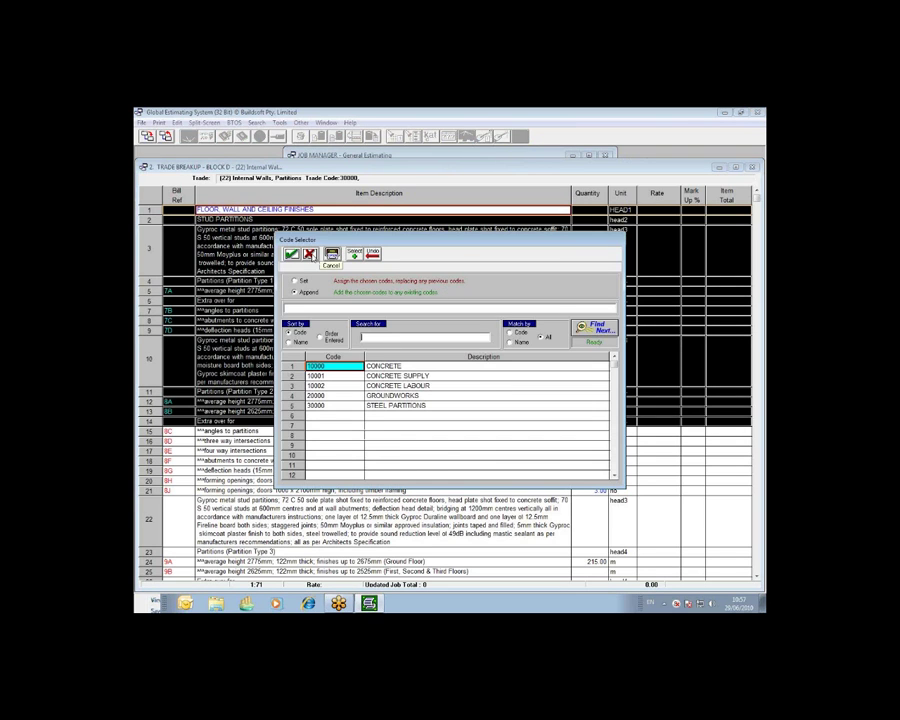
pyautogui.click(310, 255)
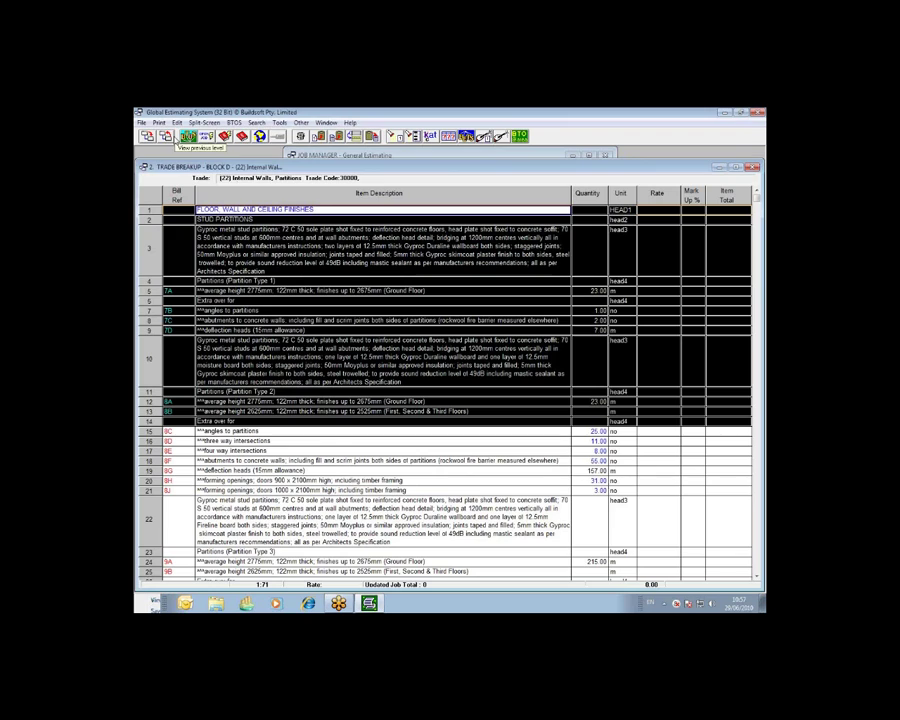
pyautogui.click(167, 136)
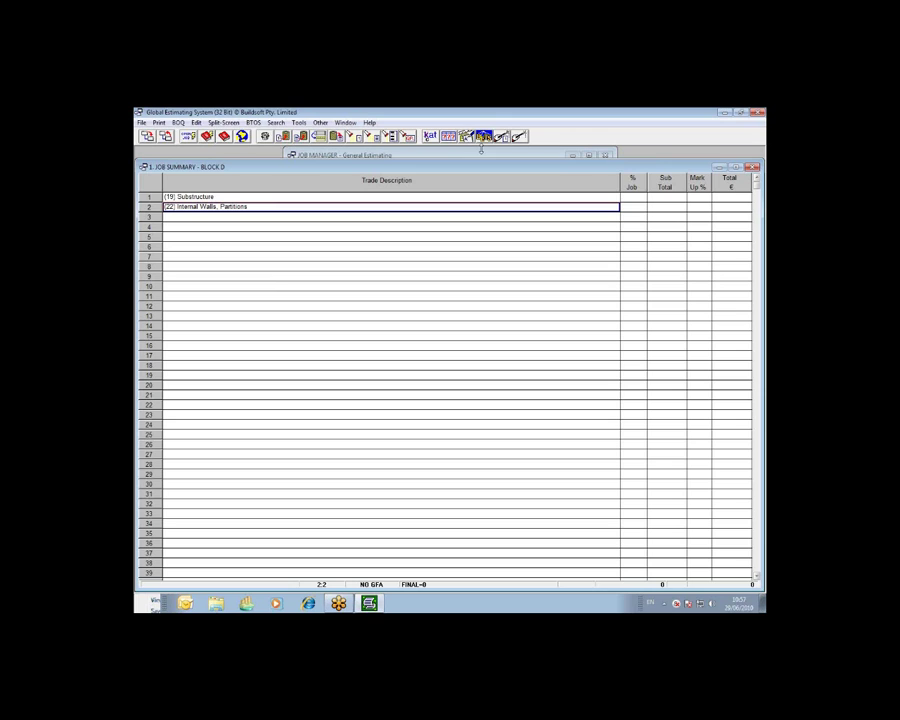
pyautogui.click(402, 196)
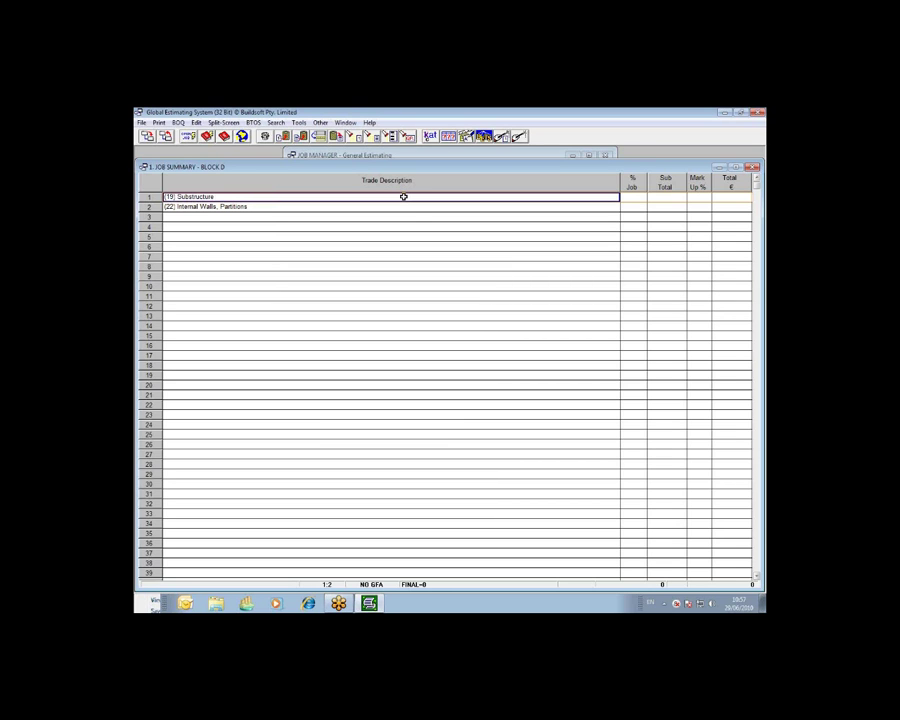
# In the Substructure breakup, use BETS Copy Trade Code to copy code 20000 into R2 codes
pyautogui.doubleClick(403, 197)
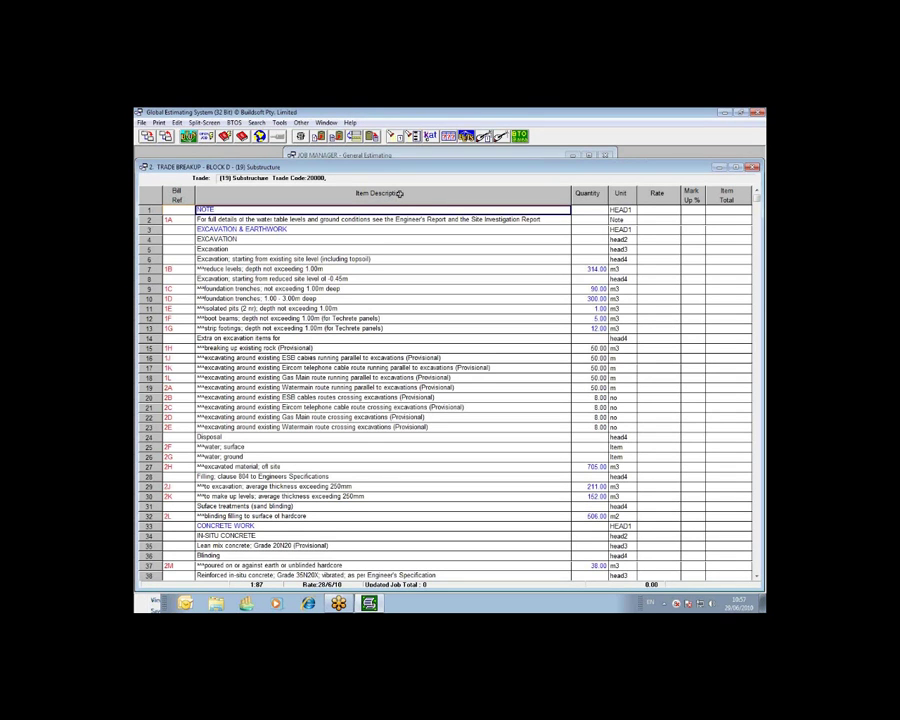
pyautogui.click(281, 123)
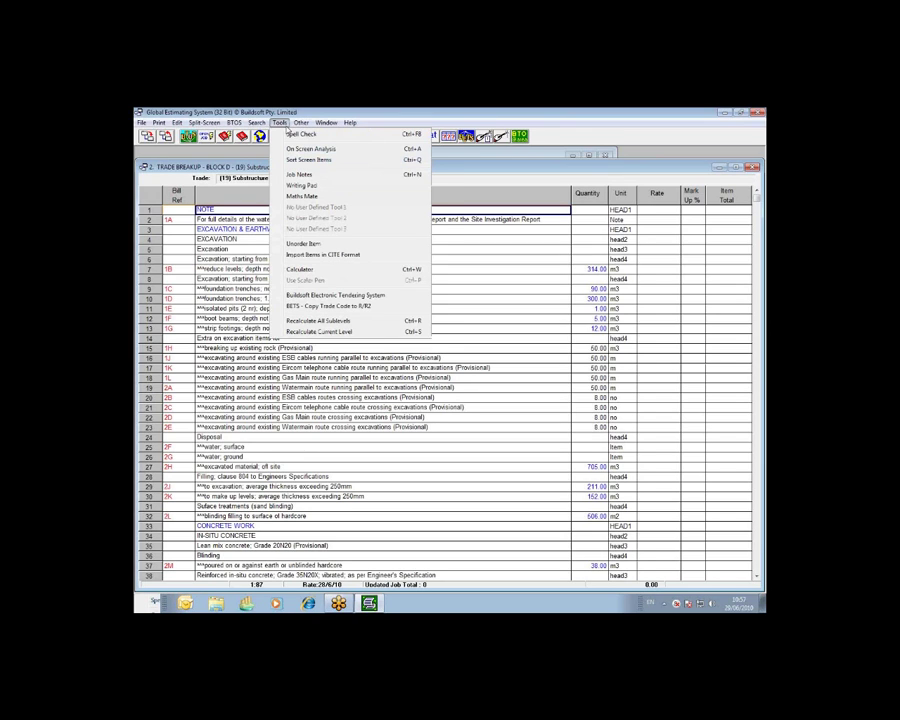
pyautogui.click(366, 310)
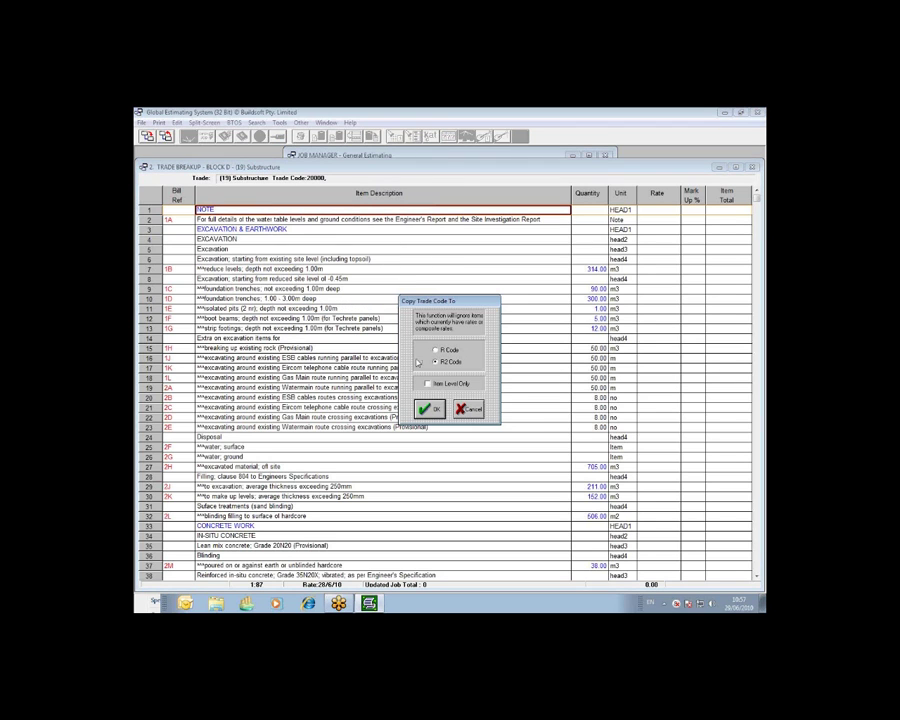
pyautogui.click(436, 416)
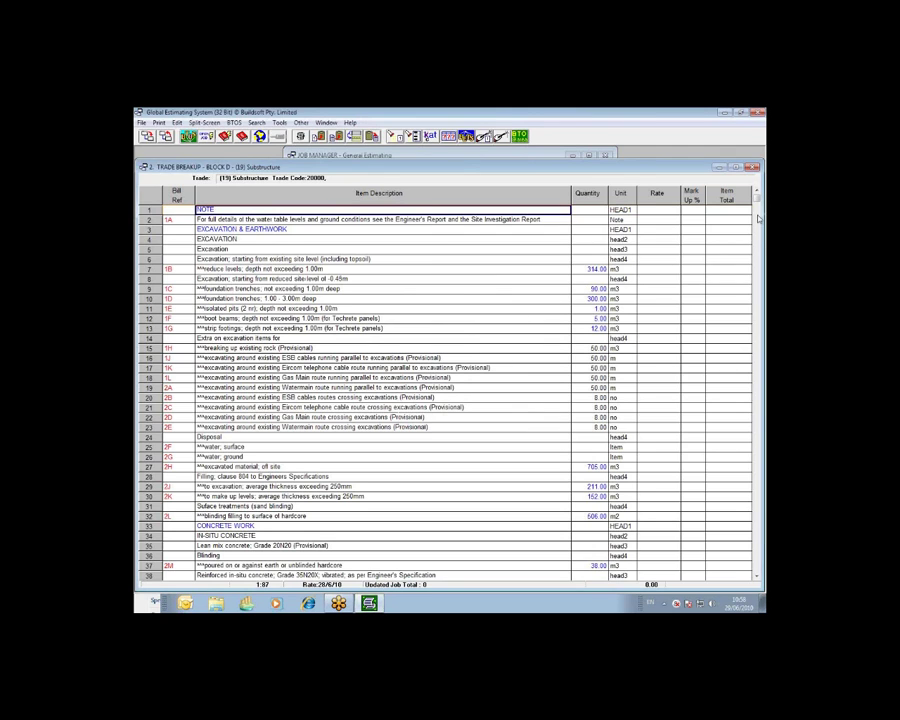
# Add the Grp R2 column to the Substructure breakup, showing 20000 on the excavation items
pyautogui.click(606, 211)
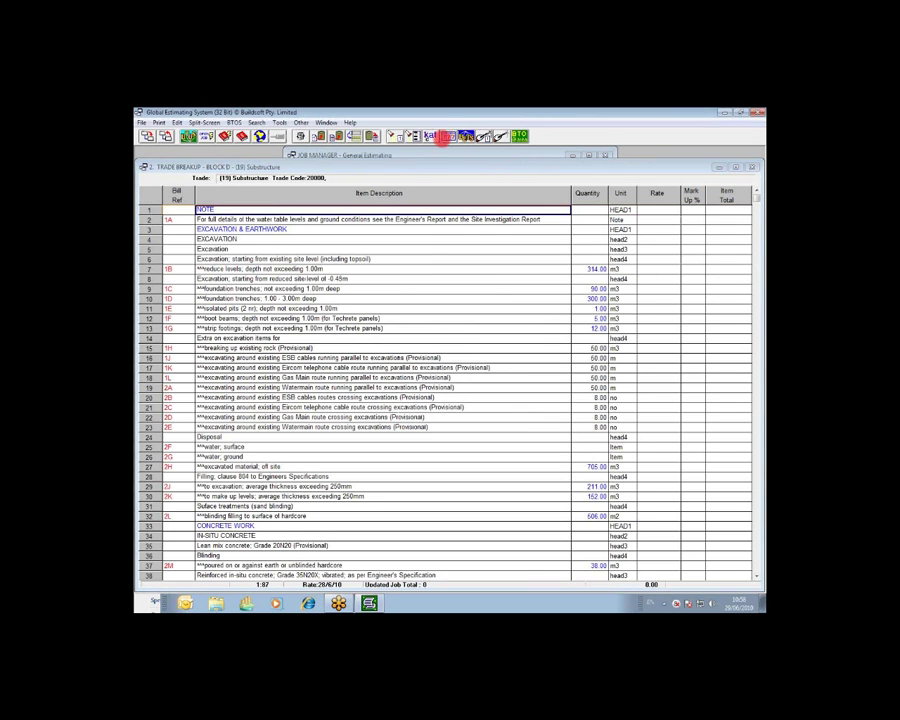
pyautogui.click(446, 141)
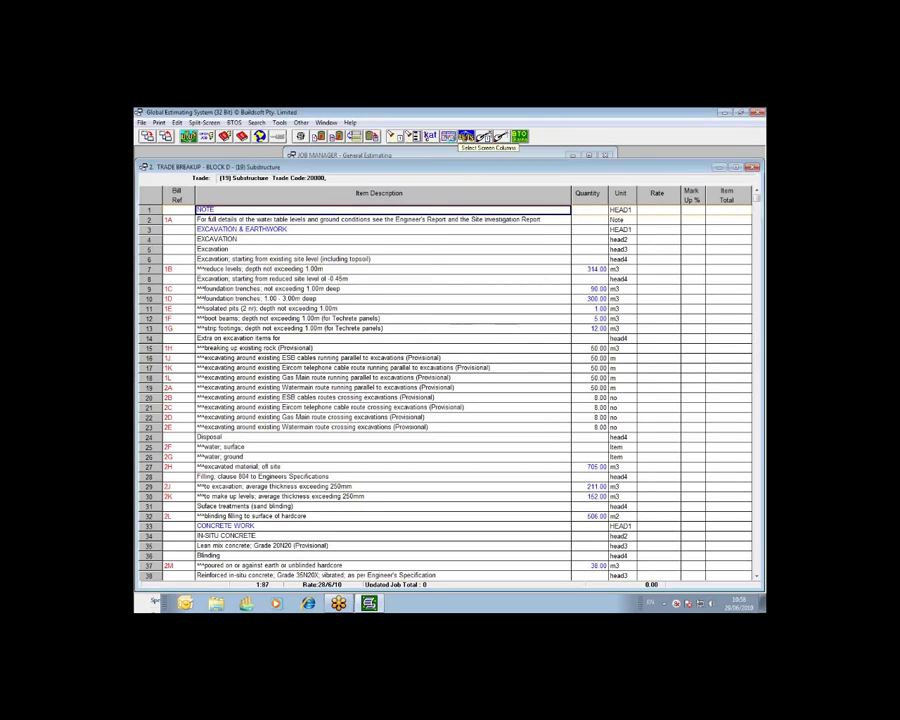
pyautogui.click(466, 135)
pyautogui.click(414, 370)
pyautogui.click(421, 437)
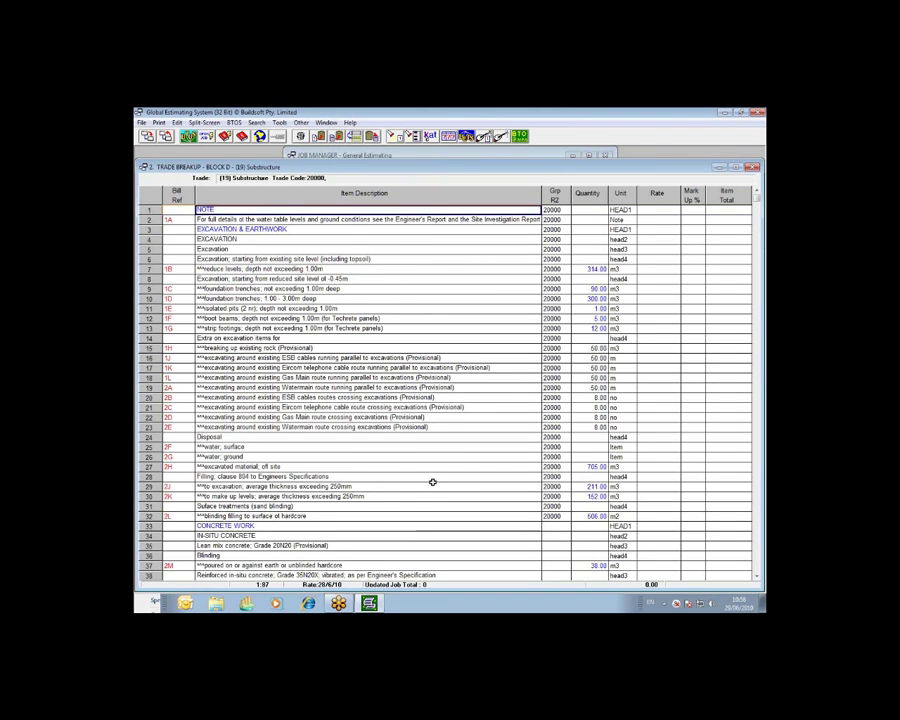
pyautogui.scroll(-4, 432, 482)
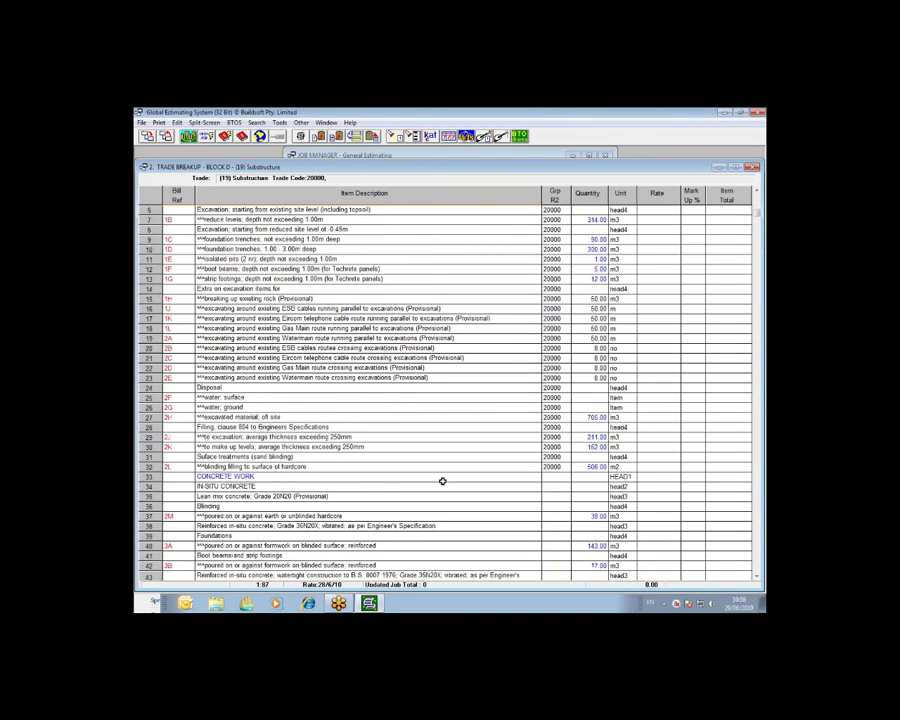
pyautogui.click(658, 476)
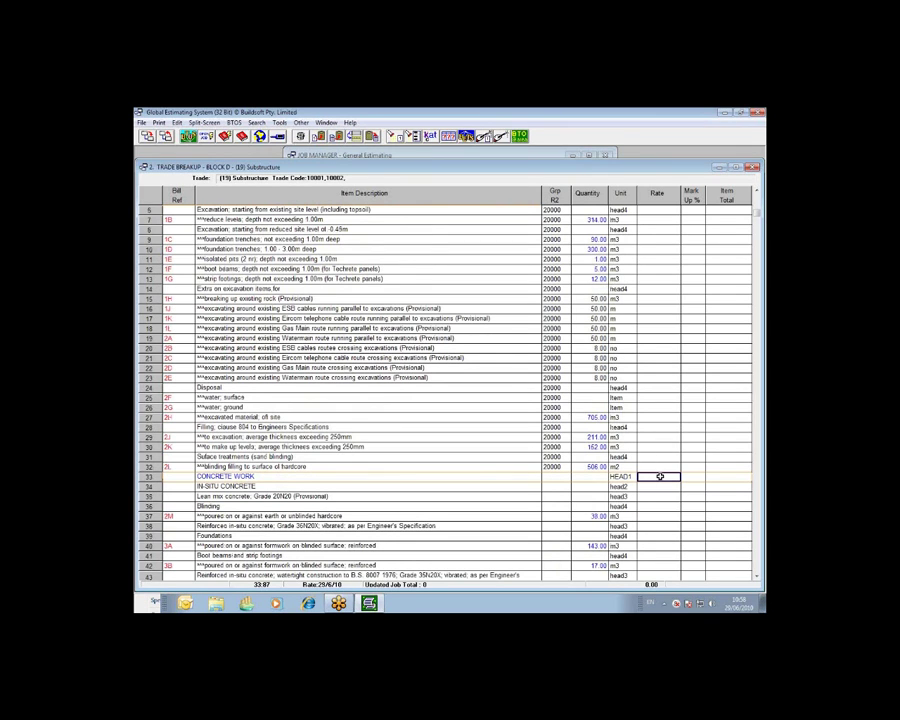
# Add Grp R2 to the CONCRETE WORK rate breakup and check IN-SITU CONCRETE, showing codes 10001 and 10002
pyautogui.doubleClick(661, 476)
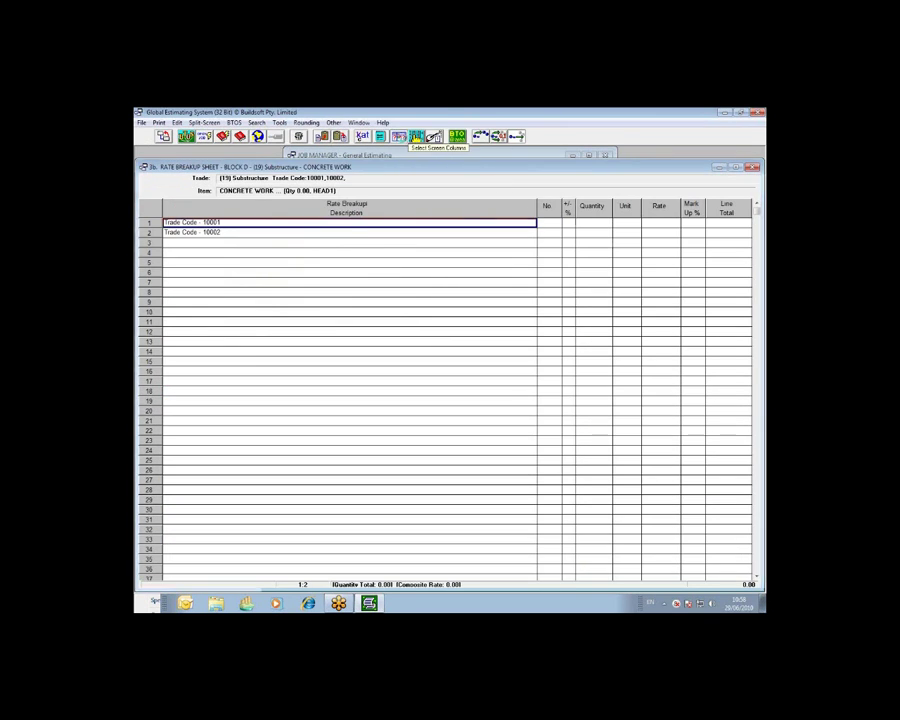
pyautogui.click(416, 137)
pyautogui.click(427, 405)
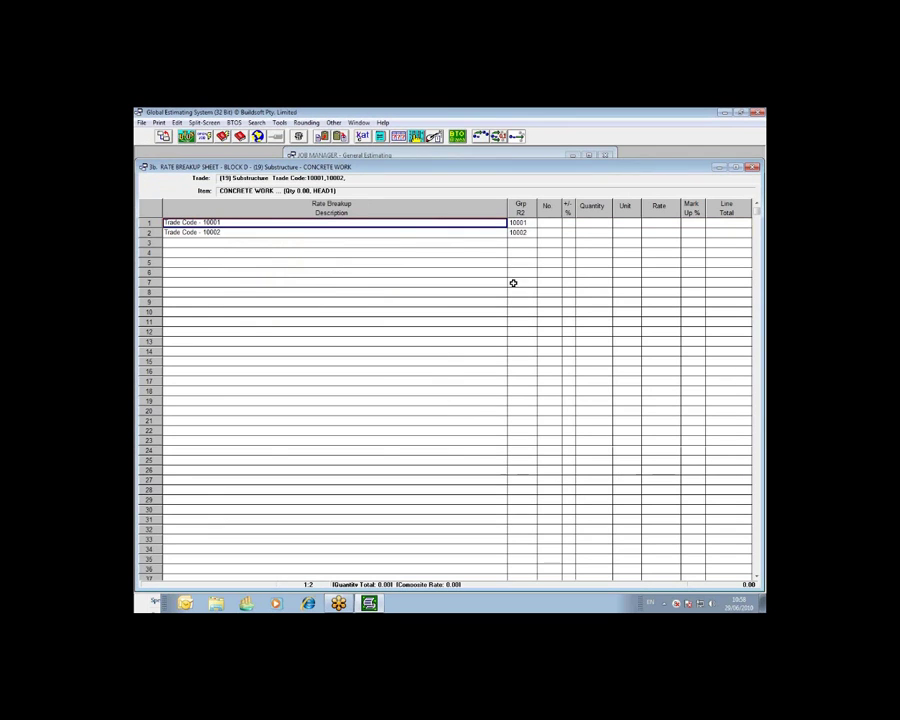
pyautogui.click(347, 228)
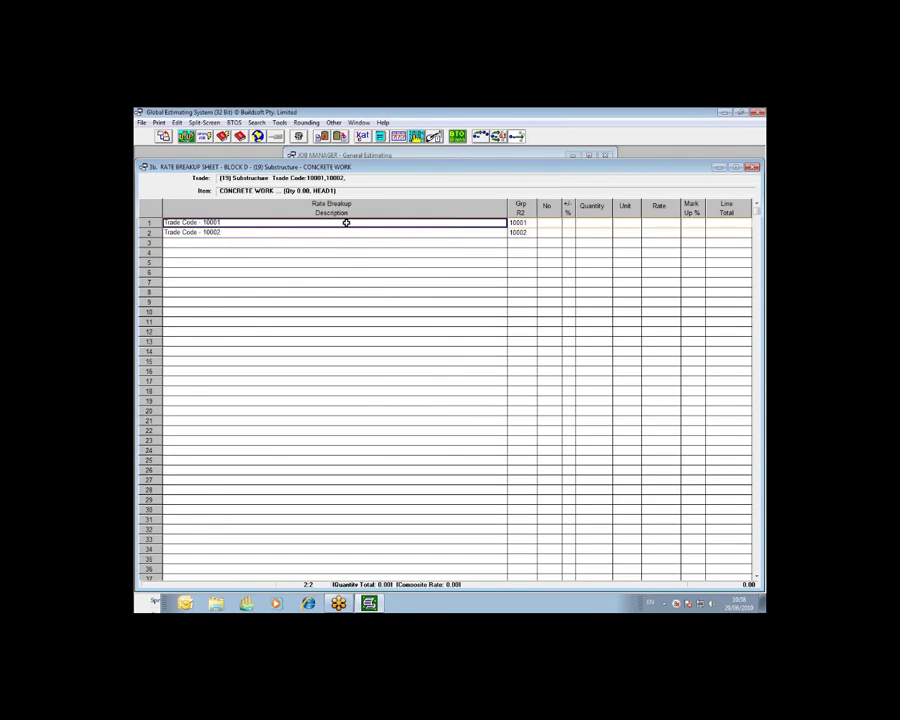
pyautogui.press('Escape')
pyautogui.doubleClick(678, 490)
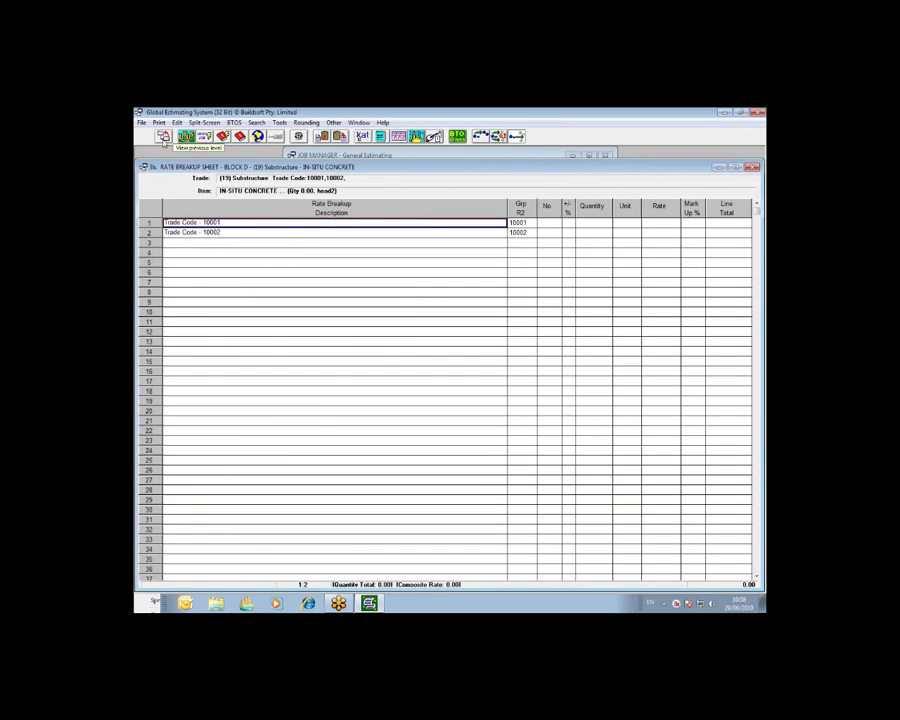
pyautogui.press('Escape')
pyautogui.press('Escape')
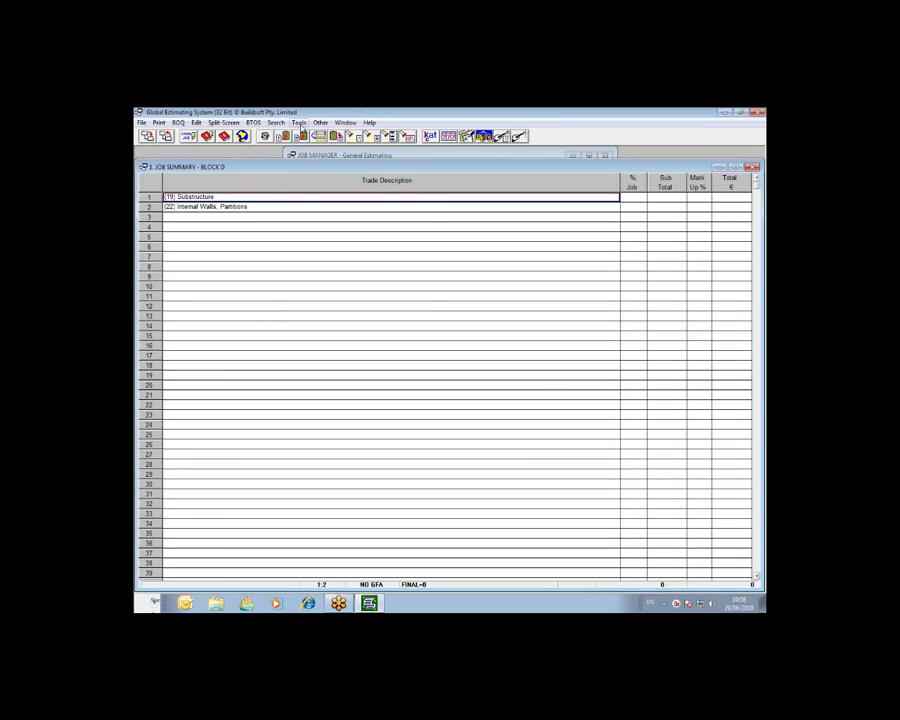
# Check the BETS Copy Trade Code to R/R2 tool, then close the Substructure breakup and Block D job
pyautogui.click(299, 122)
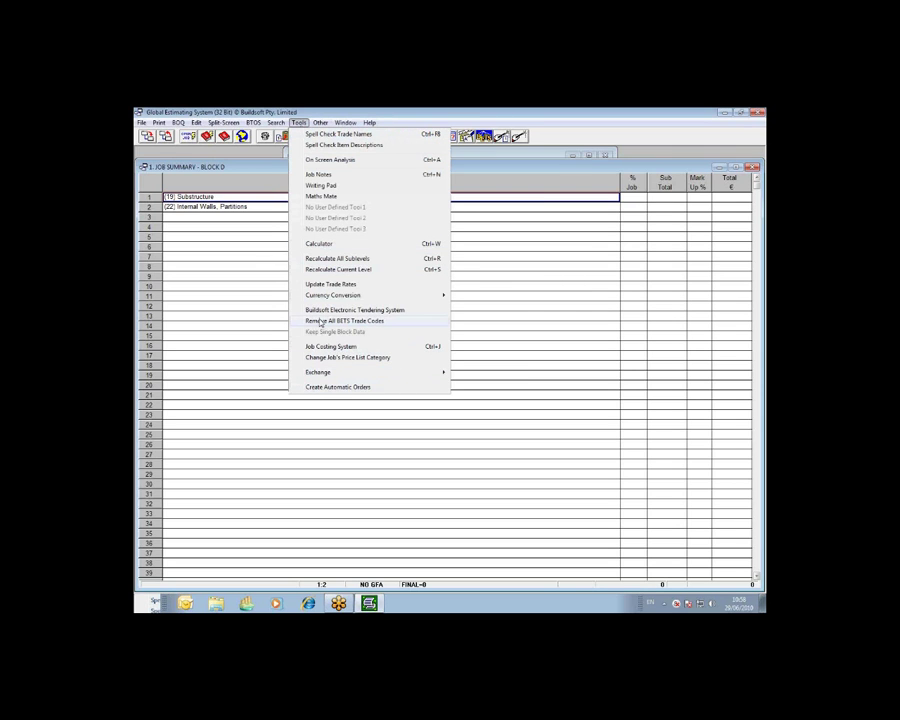
pyautogui.doubleClick(245, 198)
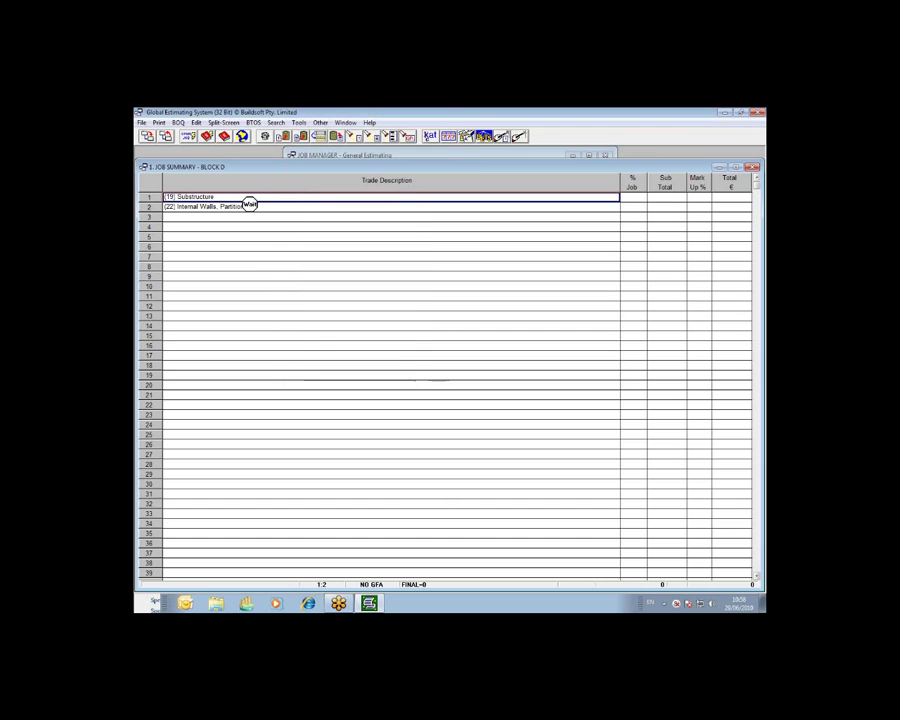
pyautogui.click(279, 122)
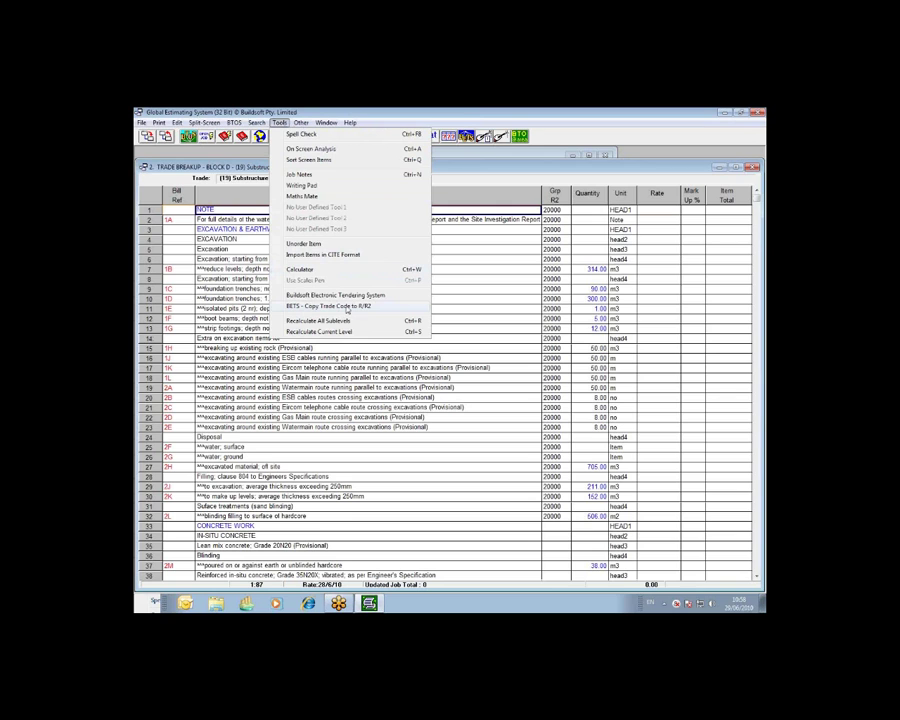
pyautogui.press('Escape')
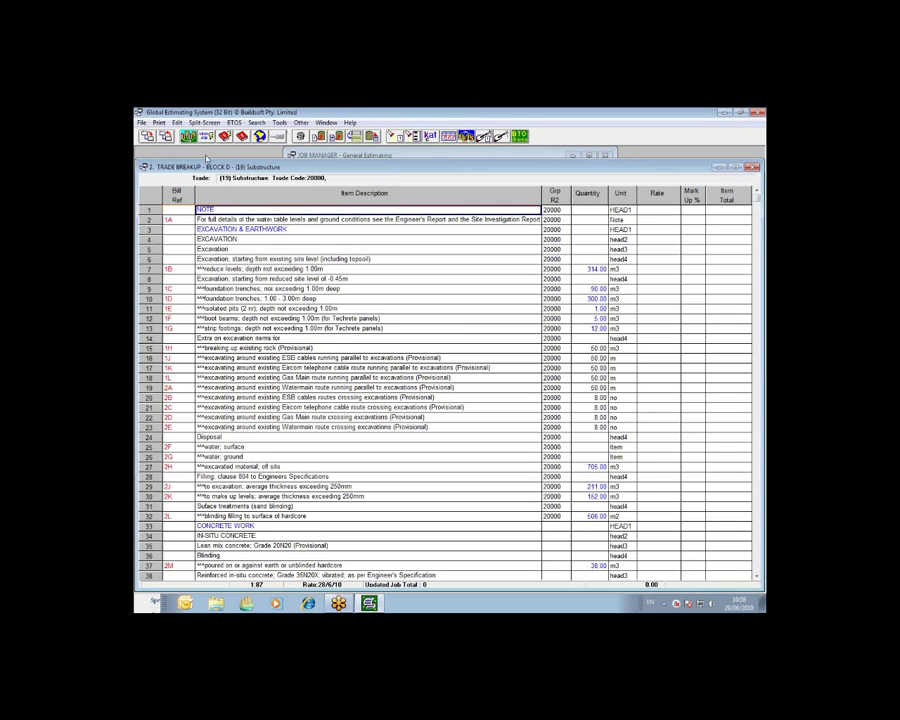
pyautogui.press('Escape')
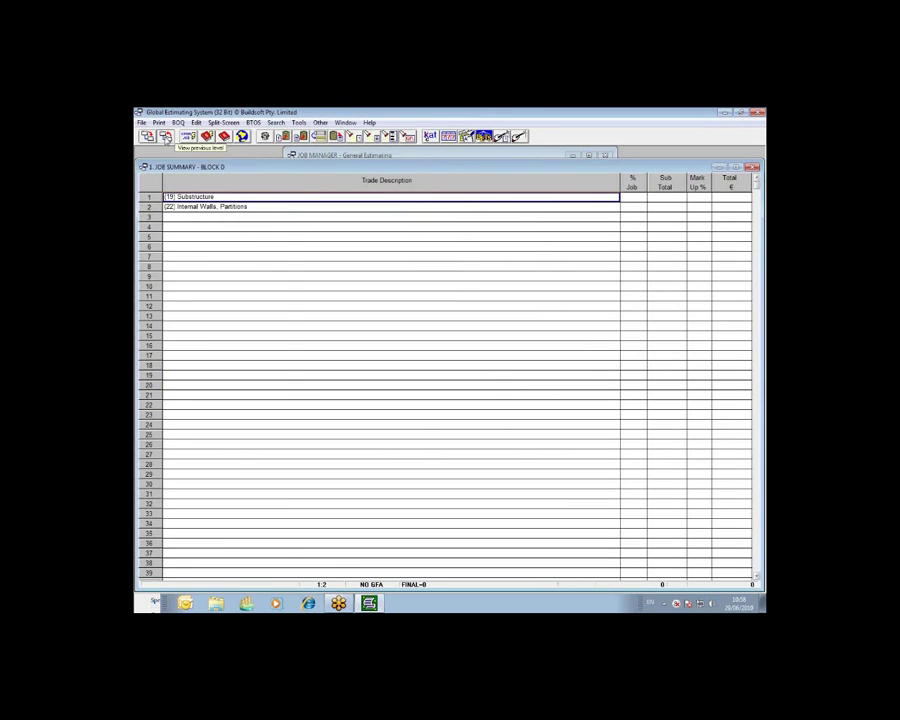
pyautogui.press('Escape')
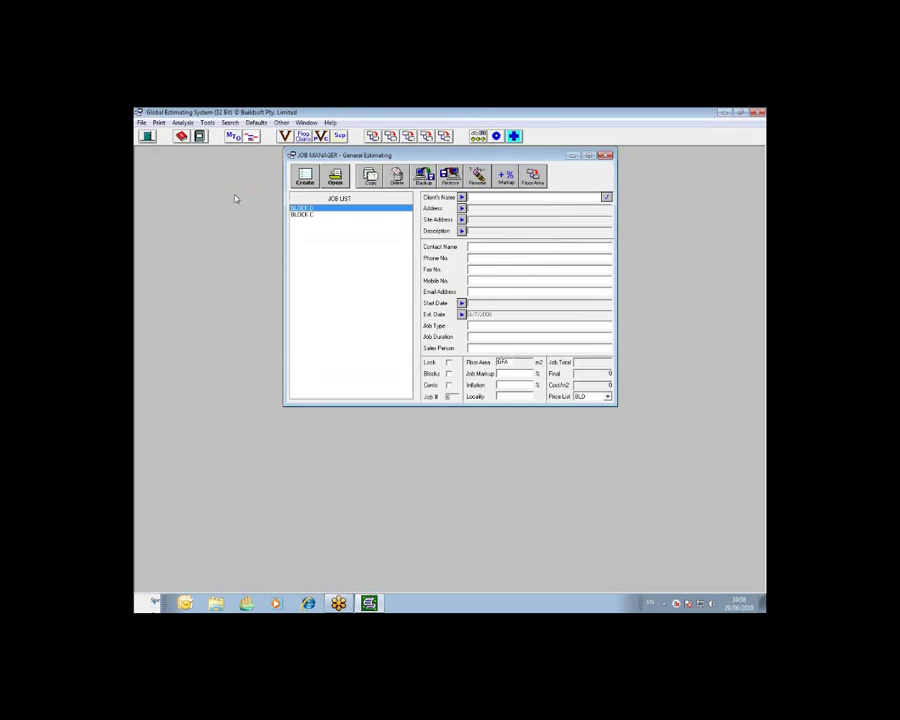
# Open the BLOCK C job and load the WEBINAR R2 code file
pyautogui.click(305, 215)
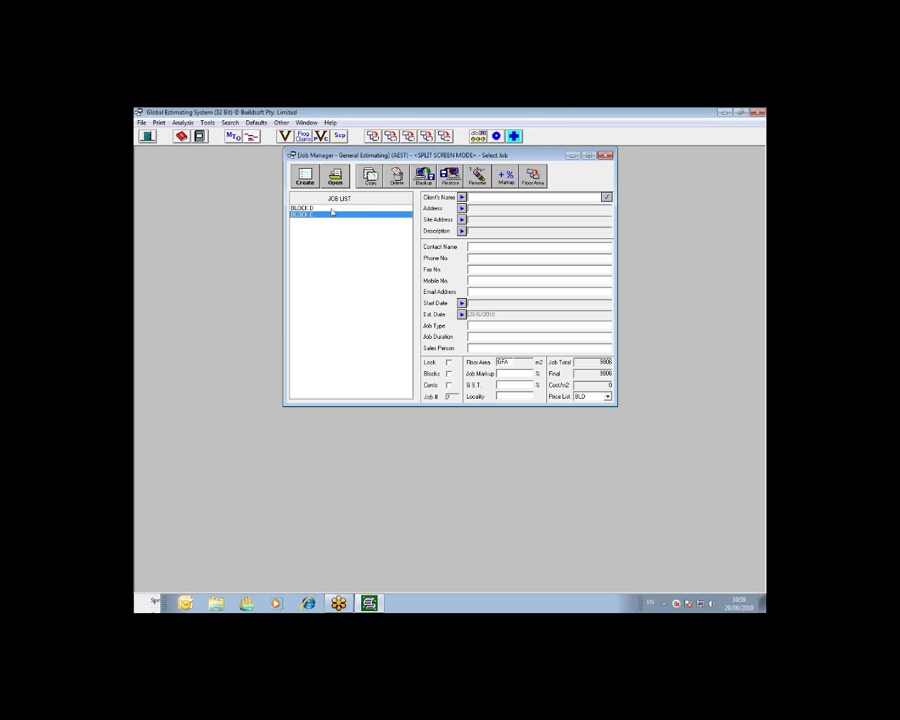
pyautogui.click(334, 184)
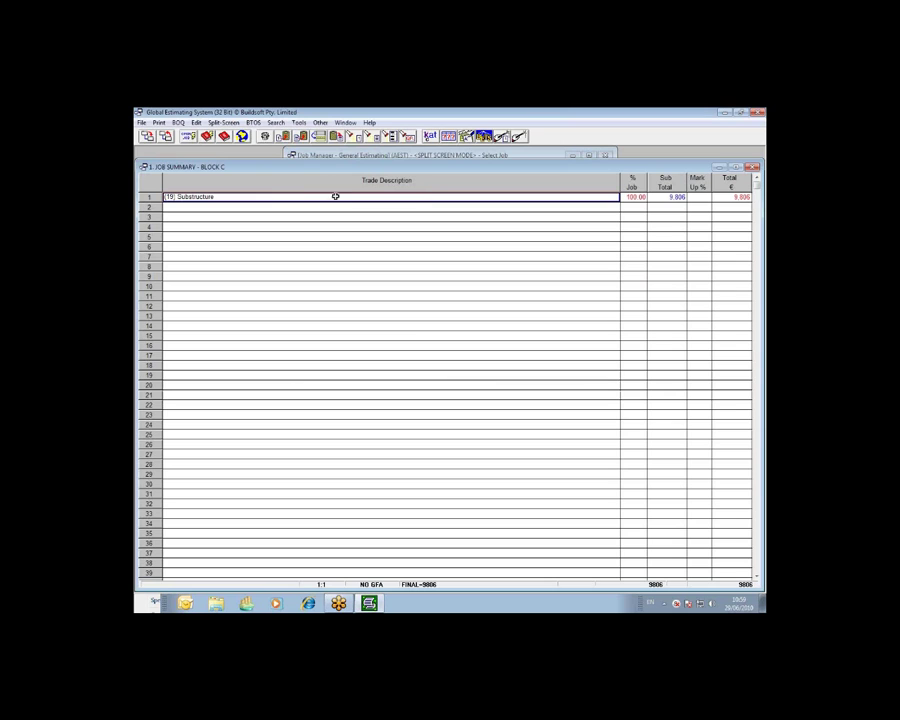
pyautogui.click(141, 122)
pyautogui.click(158, 257)
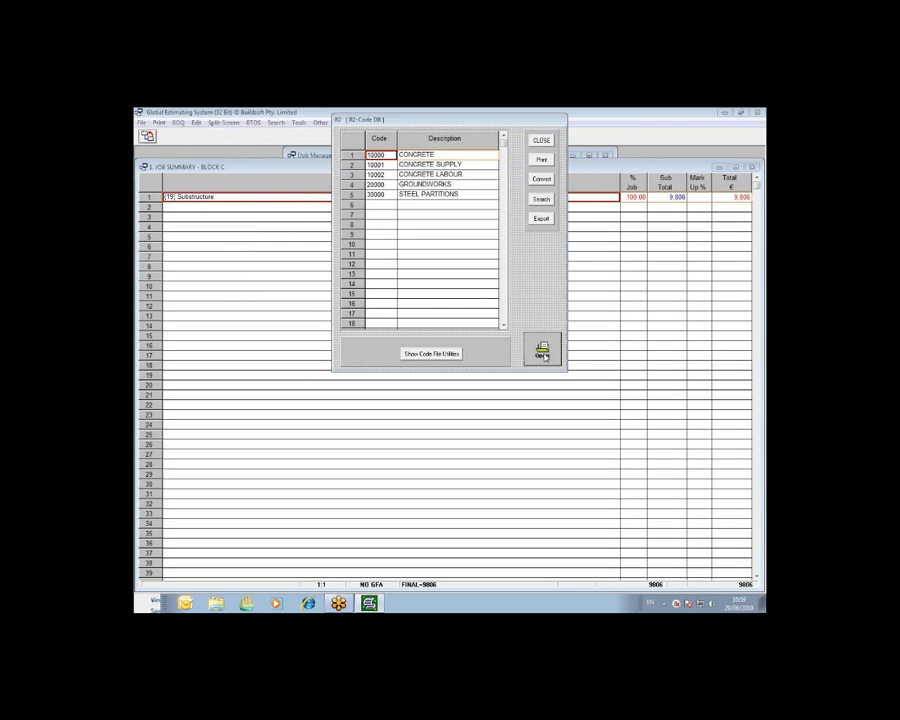
pyautogui.click(543, 350)
pyautogui.click(504, 225)
pyautogui.doubleClick(509, 228)
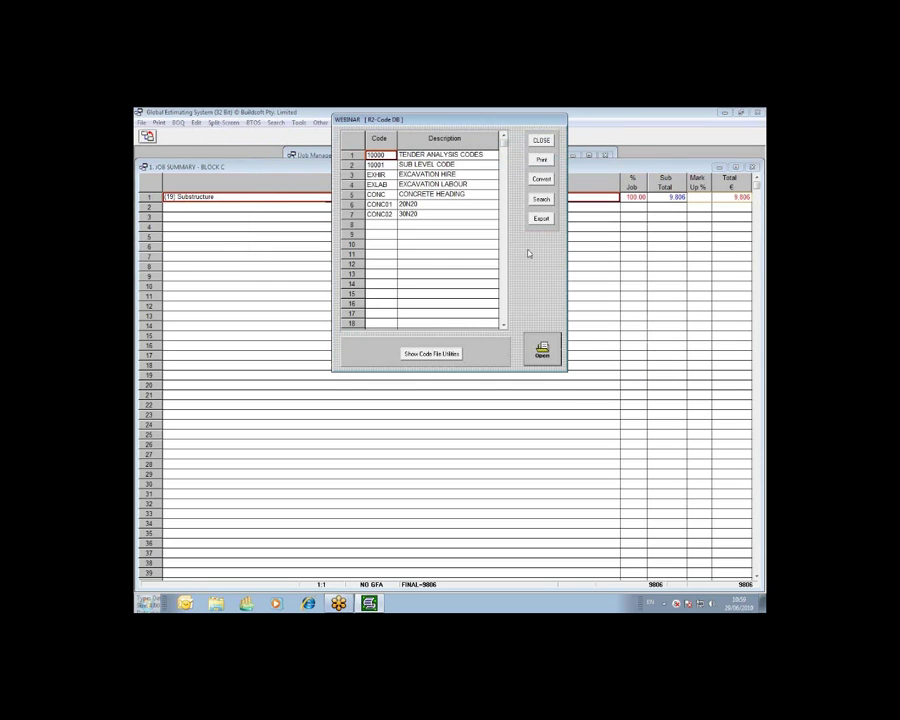
# Review the WEBINAR codes 10001, EXHIR, EXLAB, CONC01 and CONC02, then close the list
pyautogui.click(383, 164)
pyautogui.click(420, 175)
pyautogui.click(386, 185)
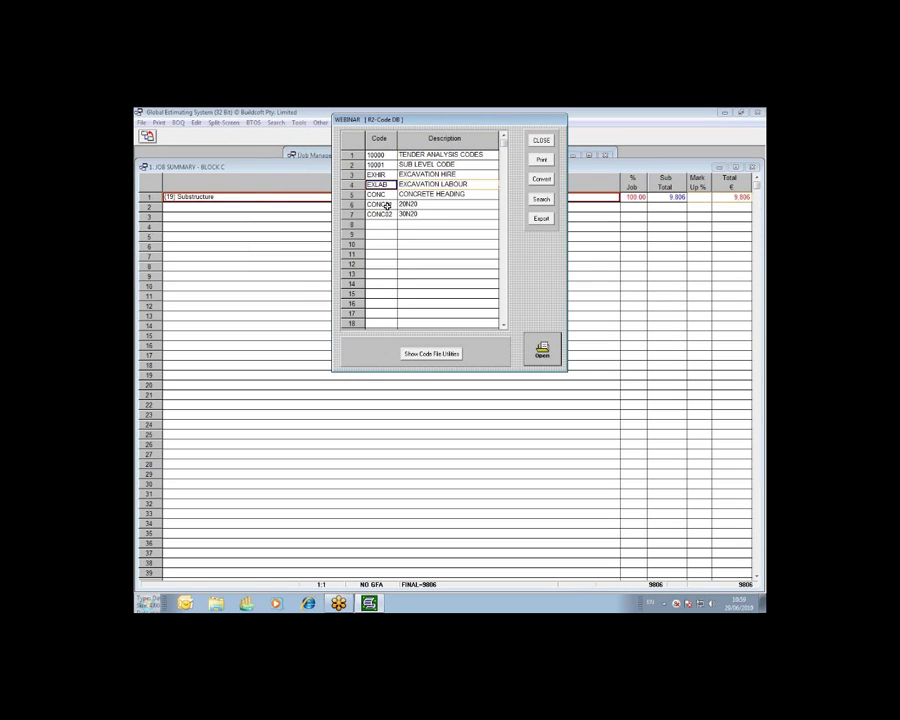
pyautogui.click(385, 204)
pyautogui.click(384, 214)
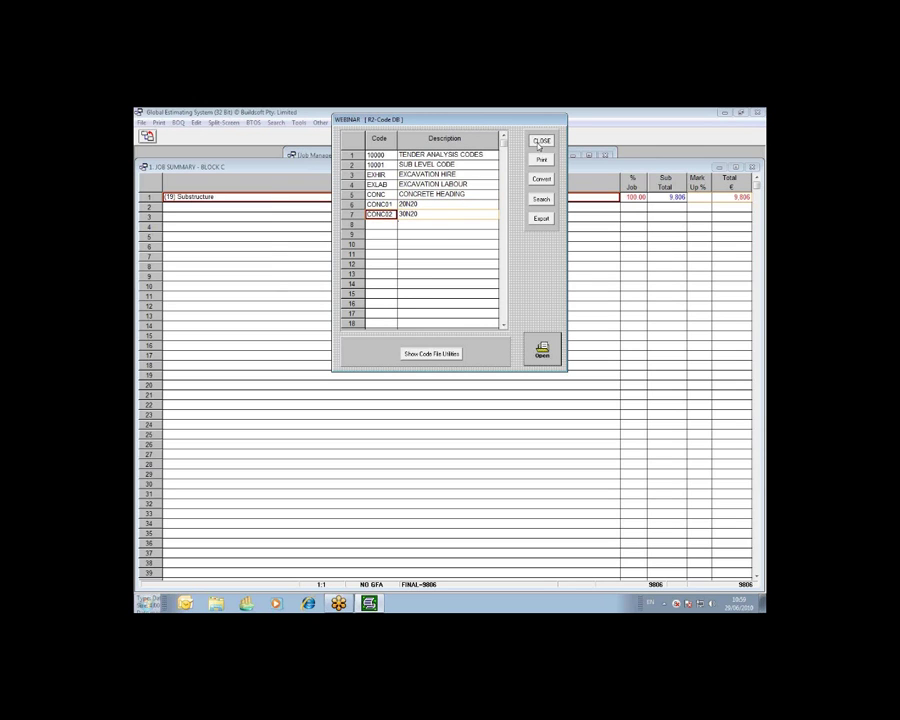
pyautogui.click(541, 140)
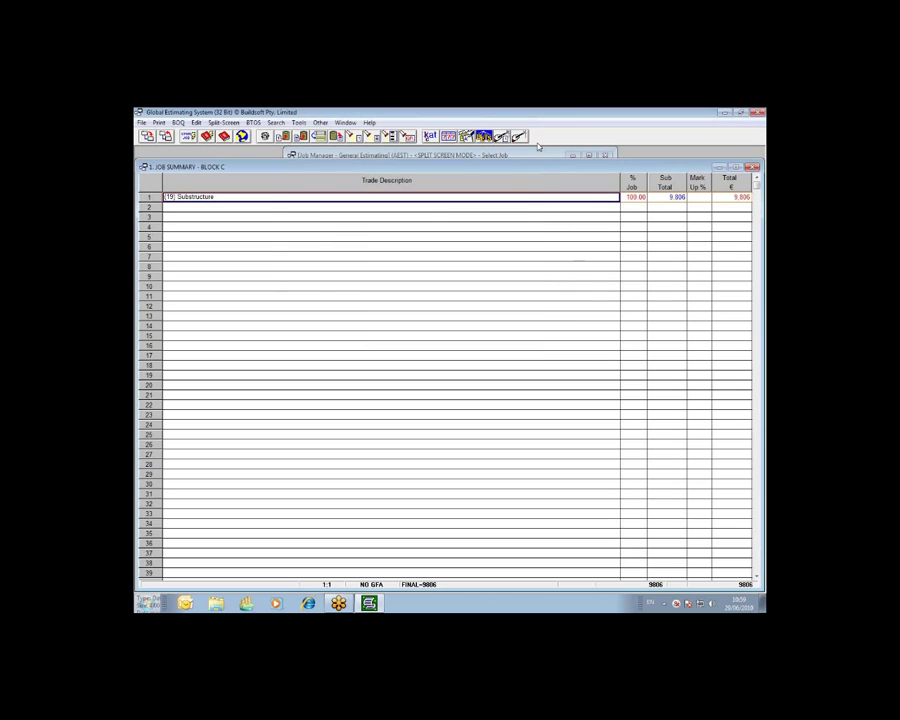
# Open the Block C Substructure breakup and the 0.54 reduce-levels rate breakup
pyautogui.doubleClick(281, 199)
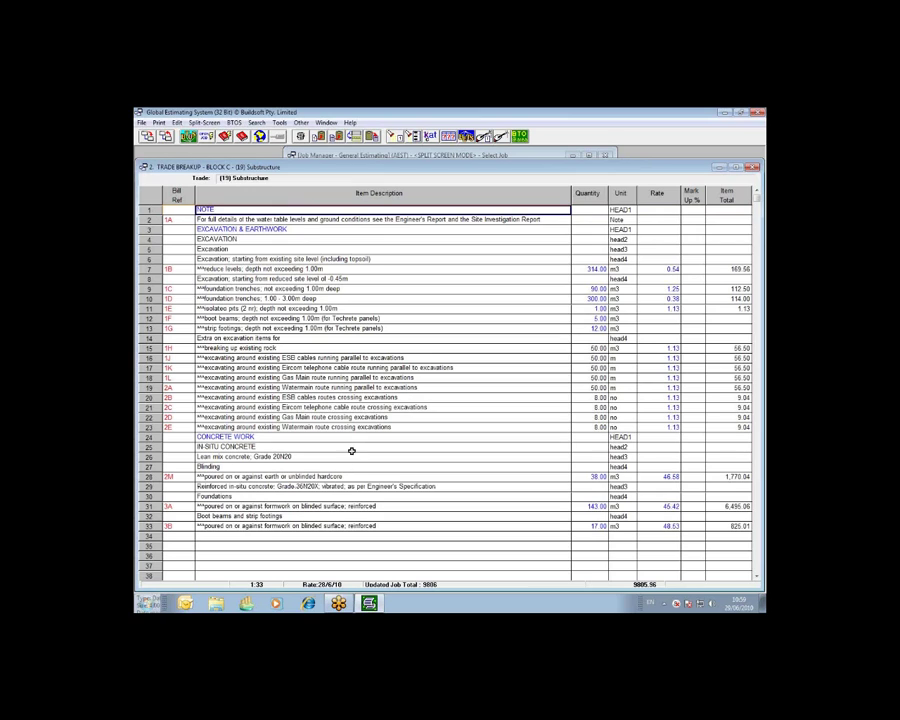
pyautogui.click(667, 269)
pyautogui.click(671, 288)
pyautogui.click(675, 298)
pyautogui.click(670, 269)
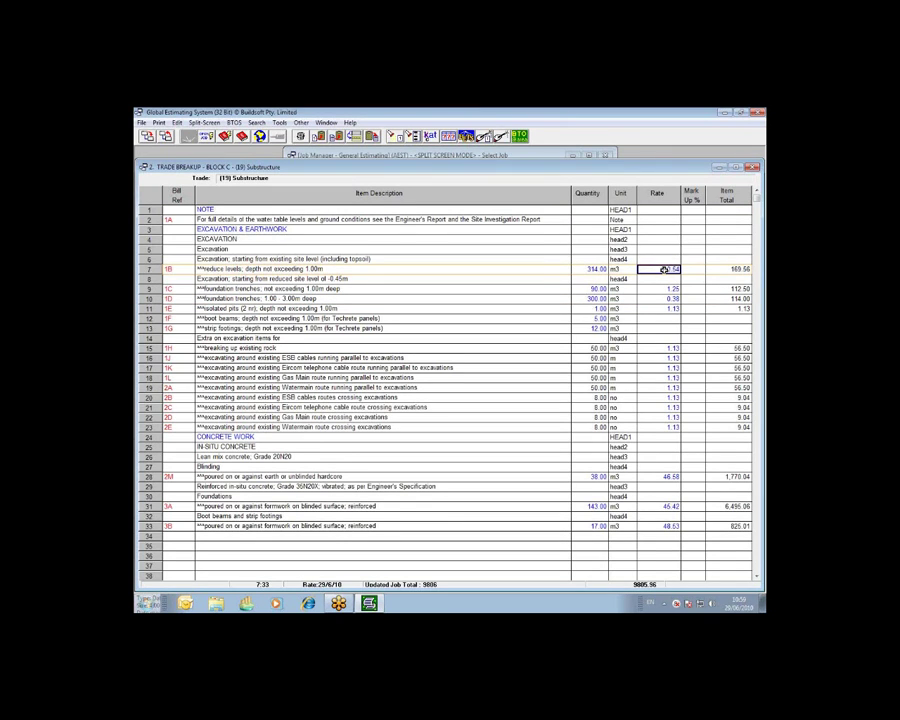
pyautogui.doubleClick(664, 269)
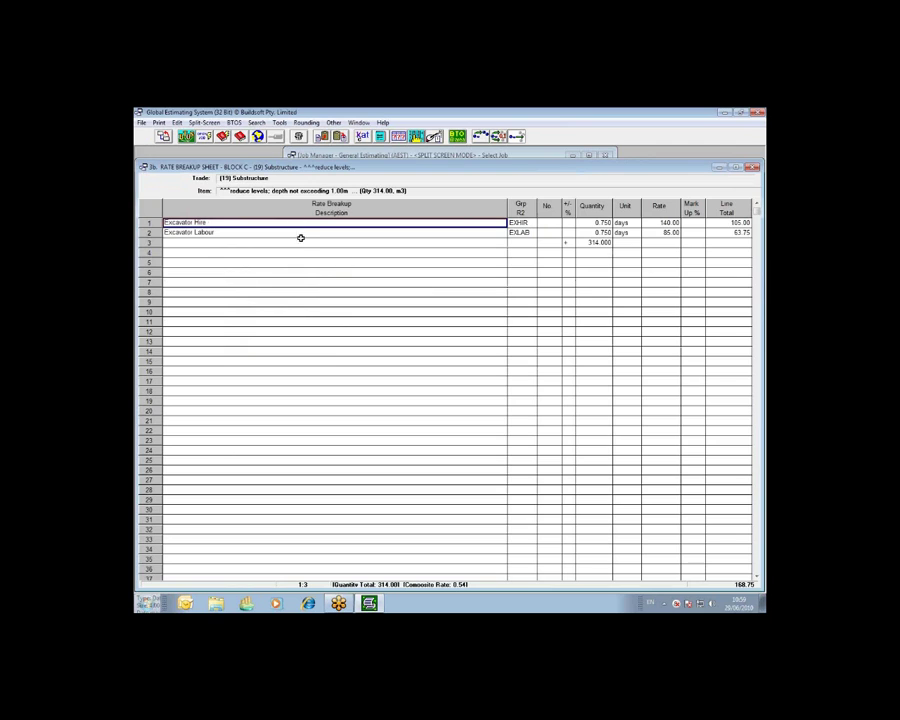
# Inspect the Excavator Hire (EXHIR, 140.00) and Excavator Labour (EXLAB, 85.00) lines
pyautogui.click(600, 222)
pyautogui.click(674, 224)
pyautogui.click(524, 223)
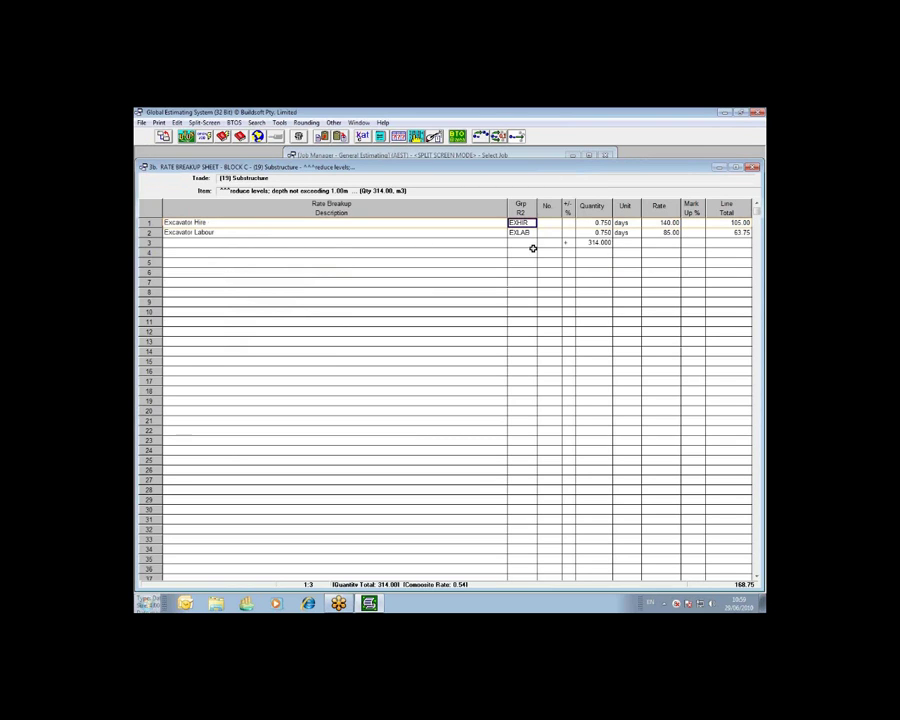
pyautogui.click(454, 233)
pyautogui.click(597, 232)
pyautogui.click(669, 232)
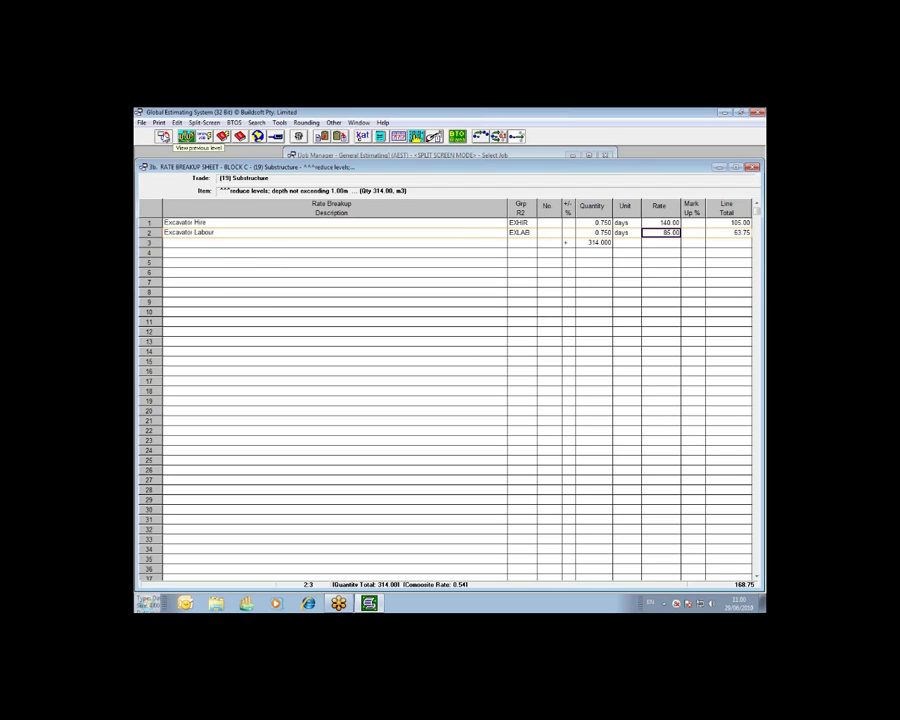
# Look up EXHIR in the WEBINAR R2 code list from the Excavator Hire line, then cancel
pyautogui.doubleClick(520, 222)
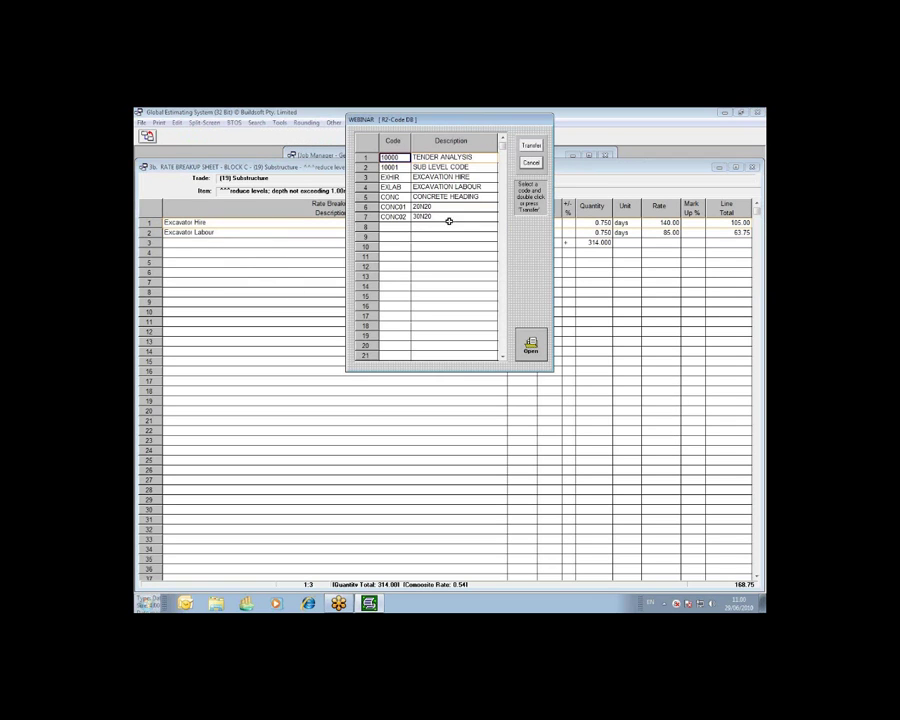
pyautogui.click(395, 177)
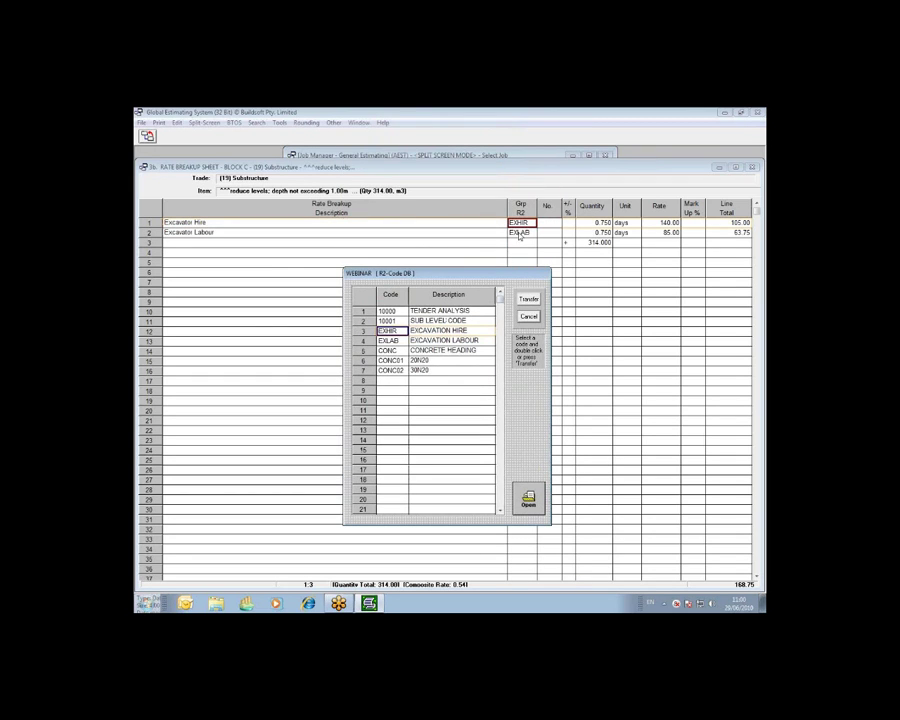
pyautogui.click(530, 318)
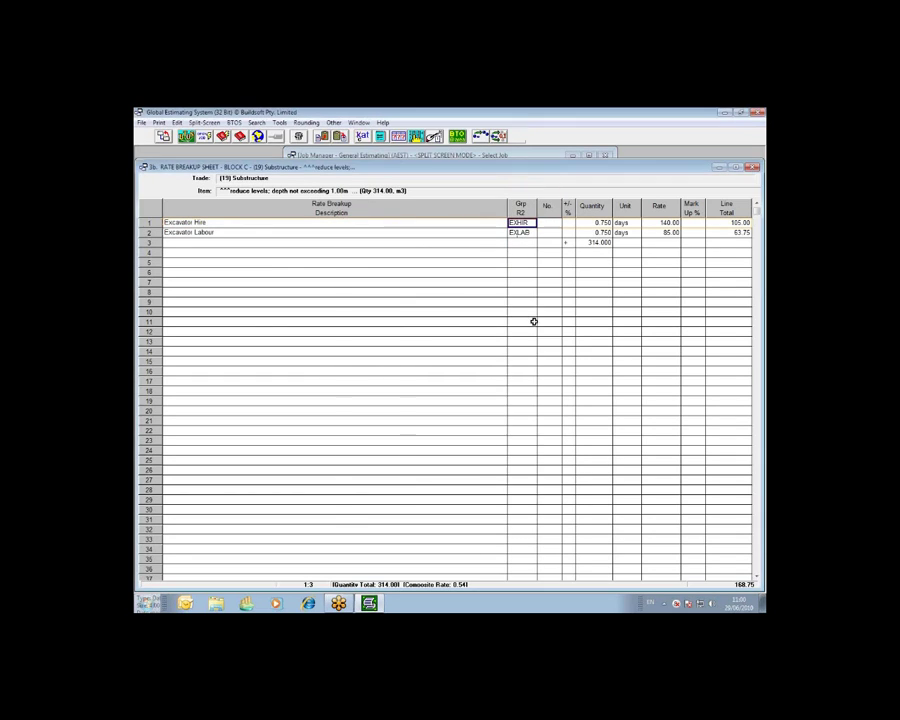